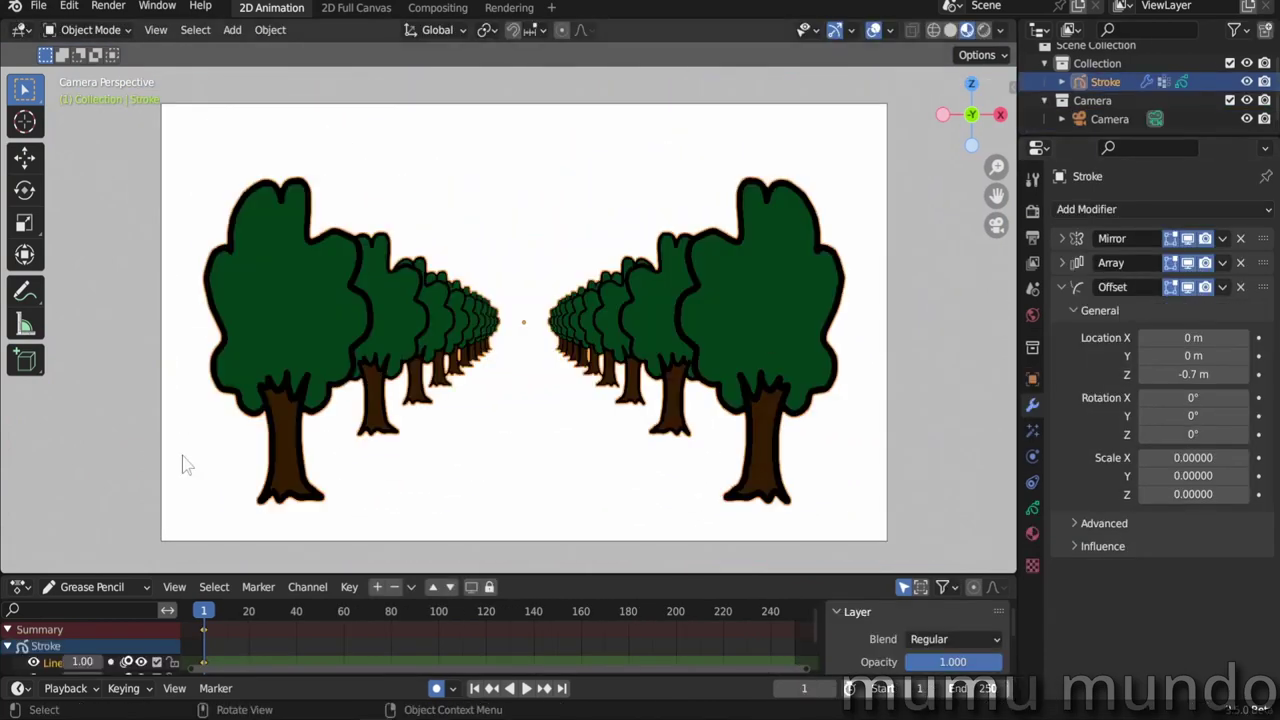
# Temporarily hide the receding and mirrored tree rows, then show them again
pyautogui.click(1189, 262)
pyautogui.click(1188, 239)
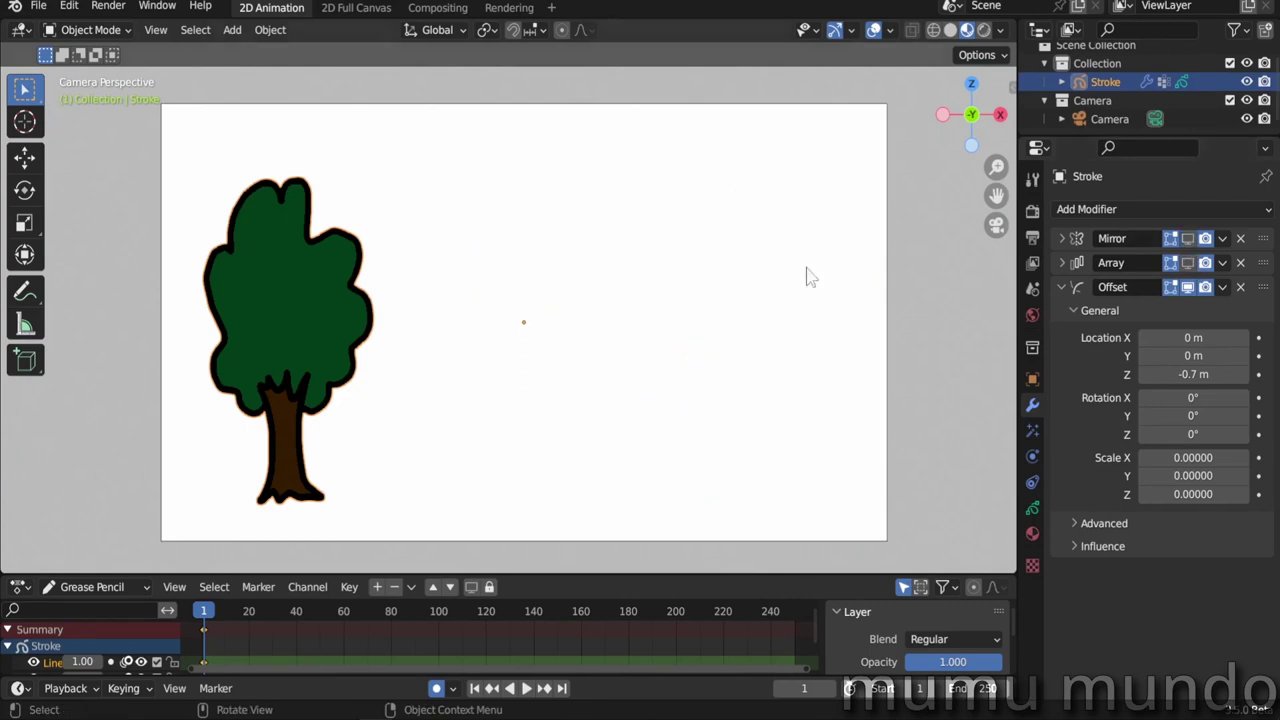
pyautogui.click(1188, 239)
pyautogui.click(1189, 262)
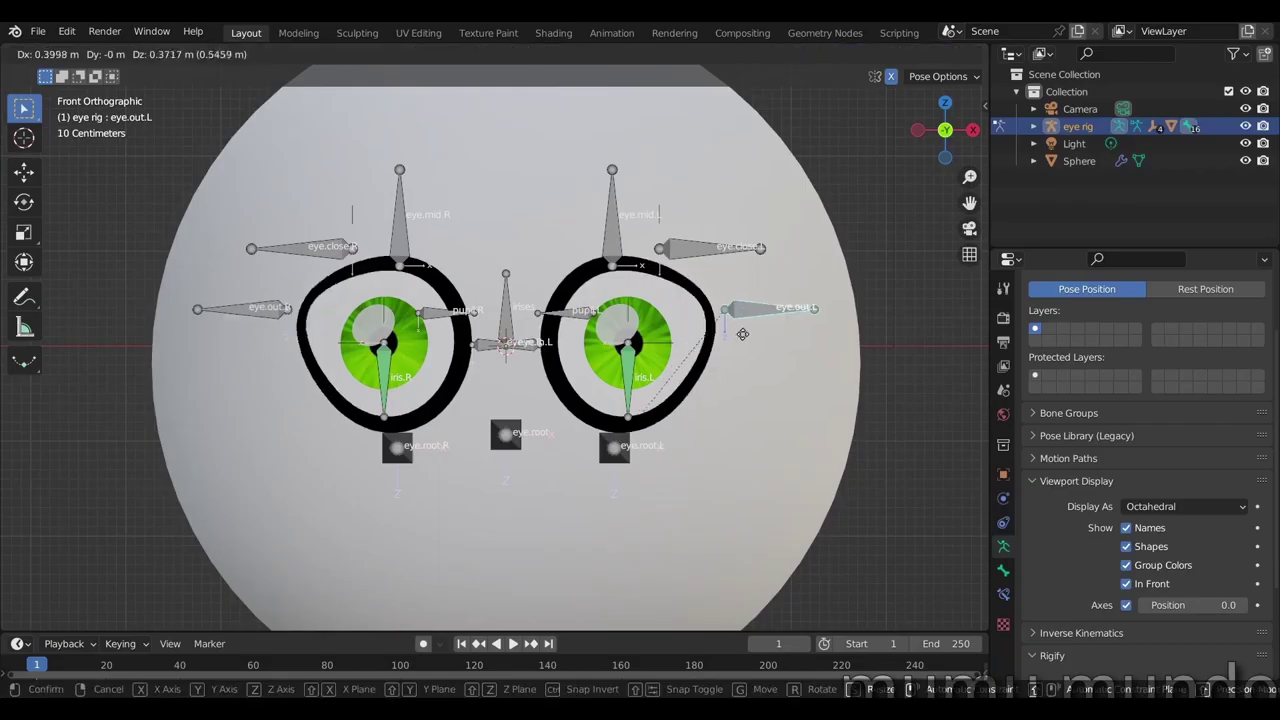
# Reposition and resize the iris.L eye bone of the rig
pyautogui.click(628, 360)
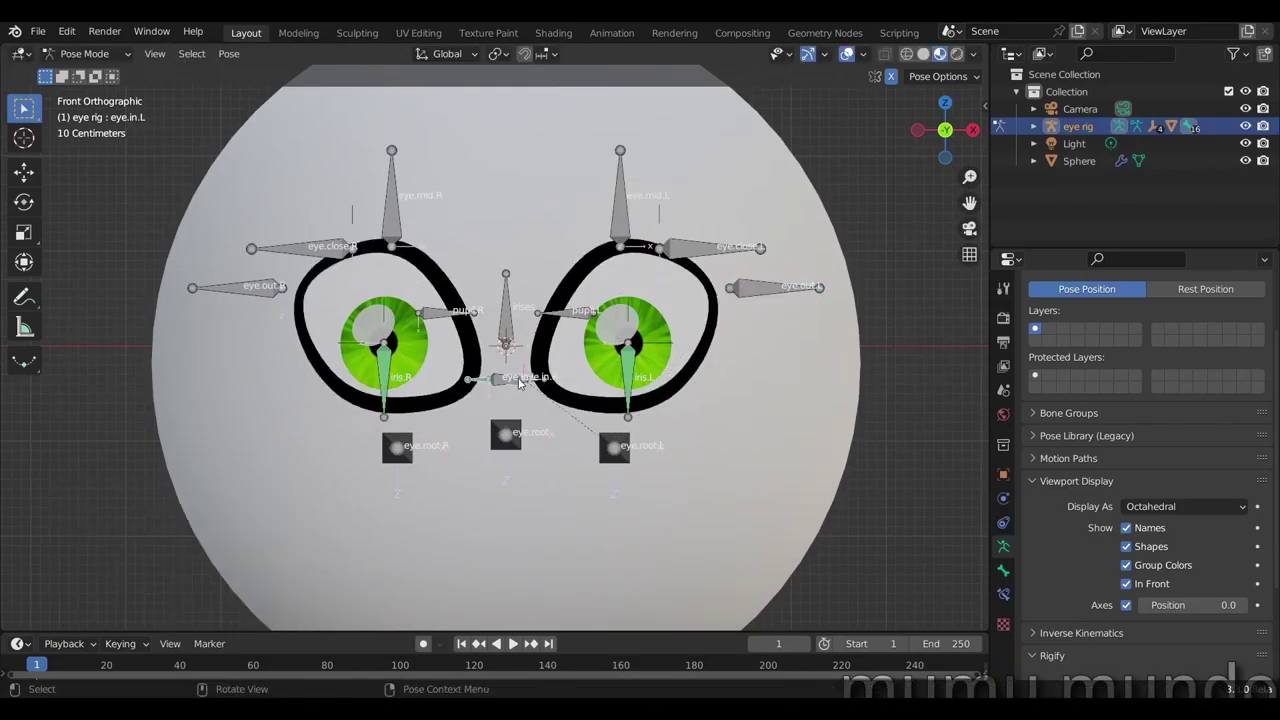
pyautogui.press('g')
pyautogui.click(678, 379)
pyautogui.press('s')
pyautogui.click(678, 379)
pyautogui.press('g')
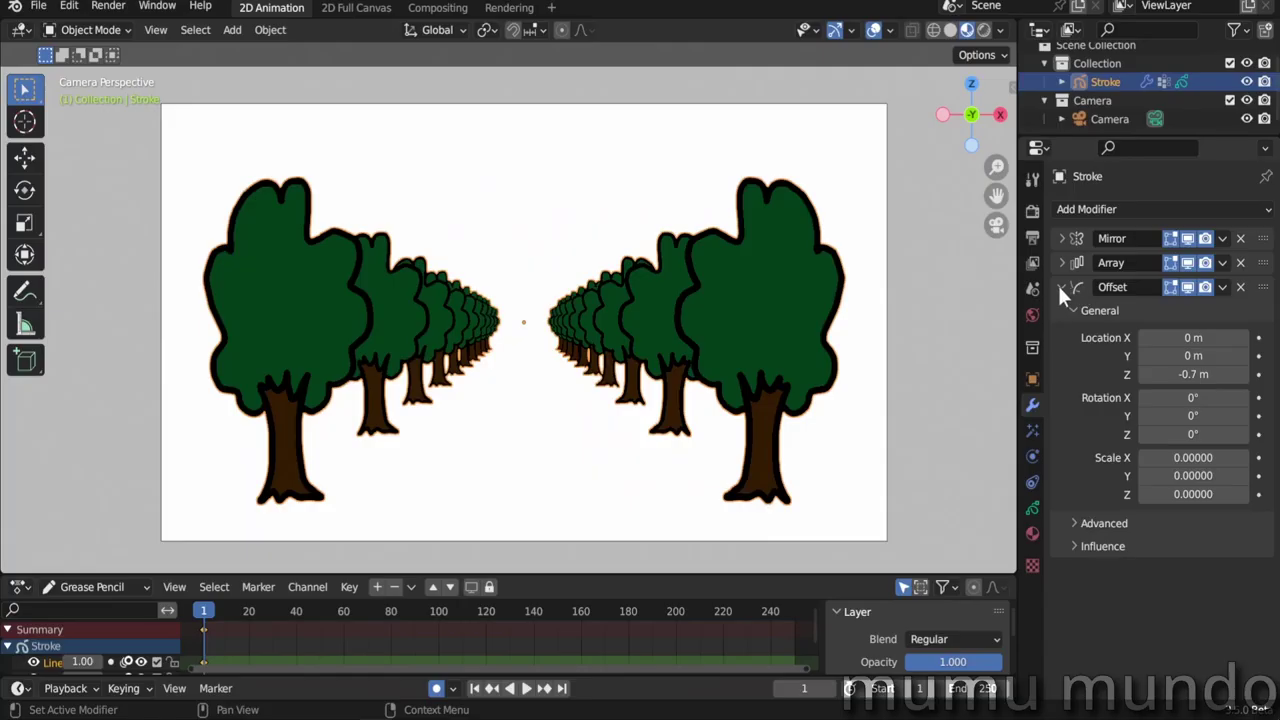
# Collapse the Offset modifier and add a Vertex Weight Proximity modifier to the tree stroke
pyautogui.click(1062, 287)
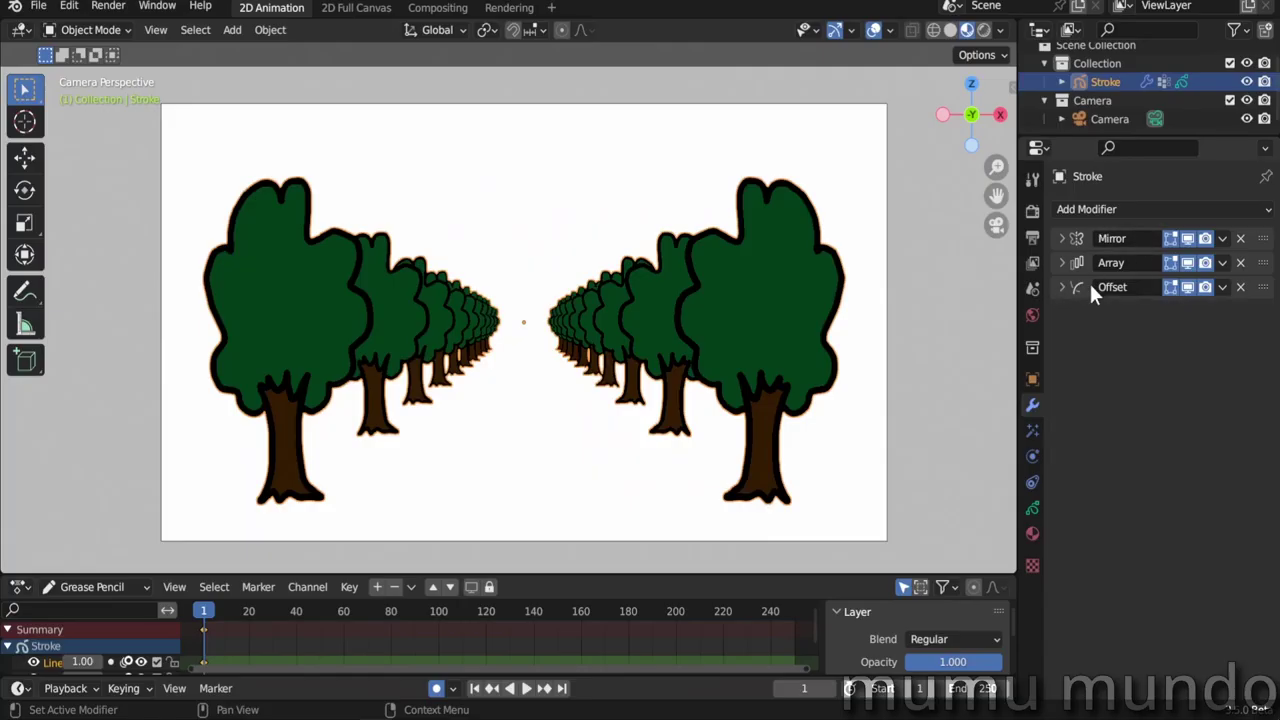
pyautogui.click(1119, 205)
pyautogui.click(1119, 202)
pyautogui.click(1119, 203)
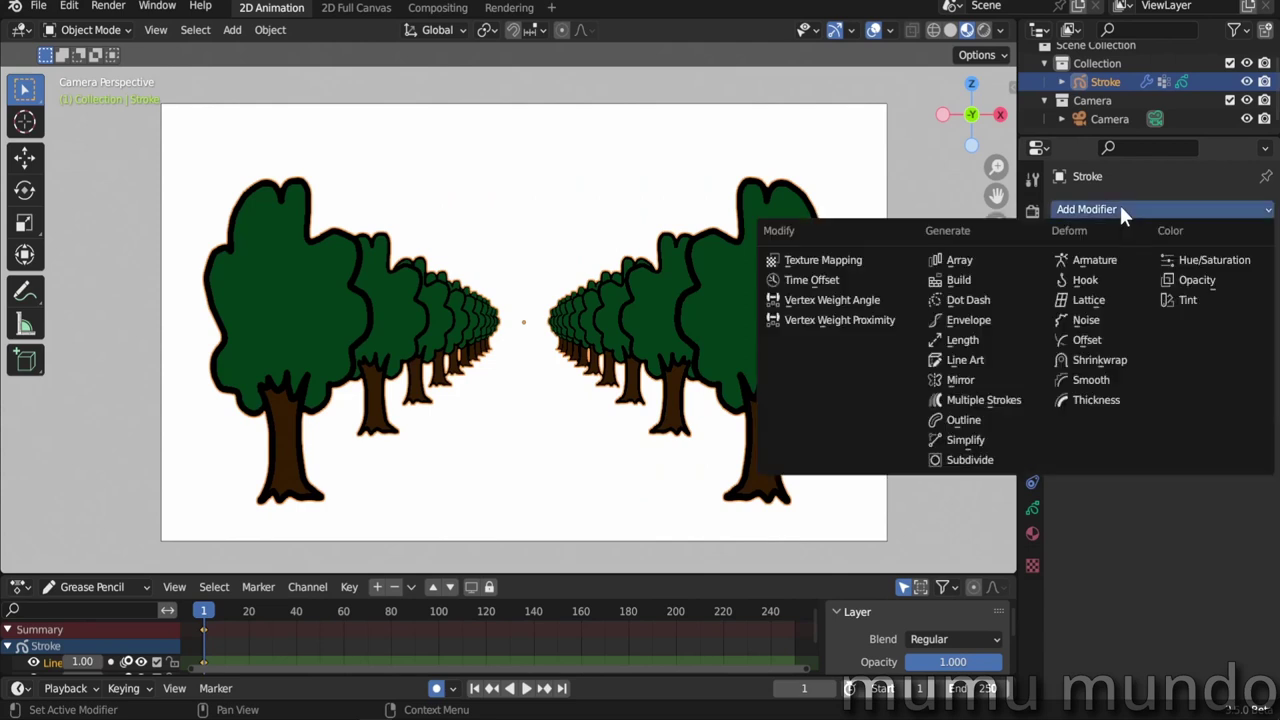
pyautogui.click(1119, 207)
pyautogui.click(1120, 205)
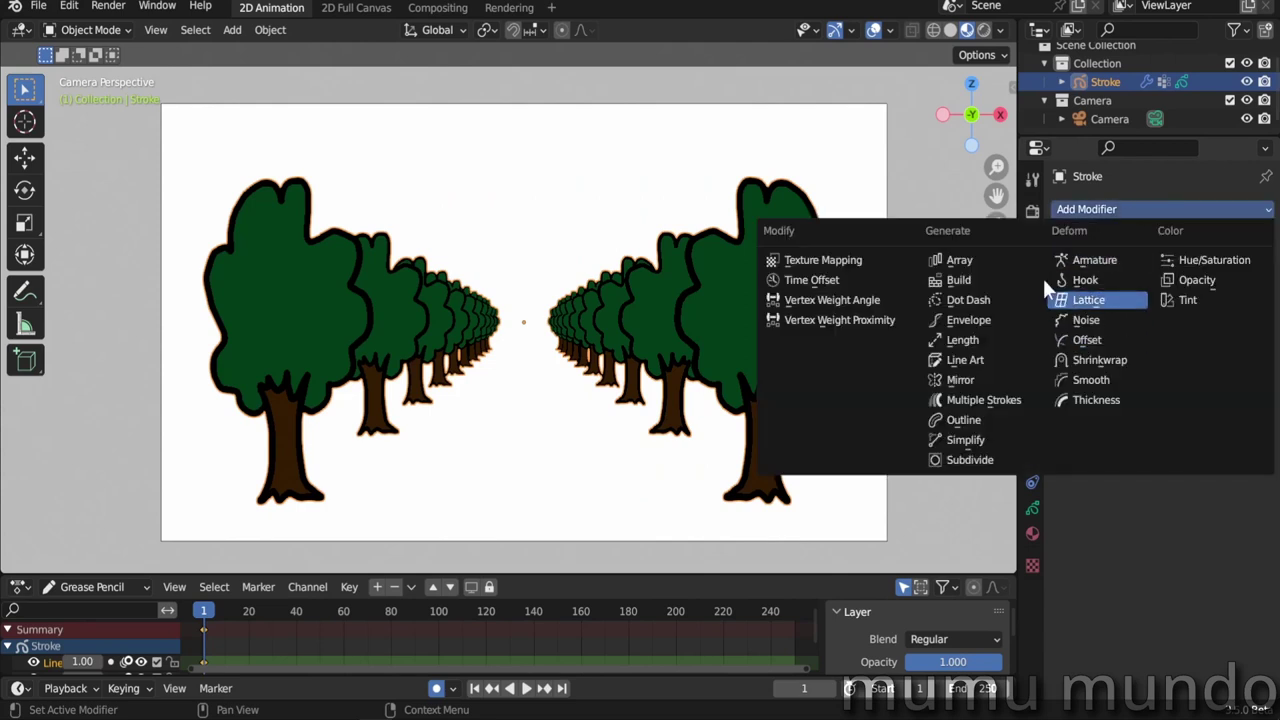
pyautogui.click(846, 317)
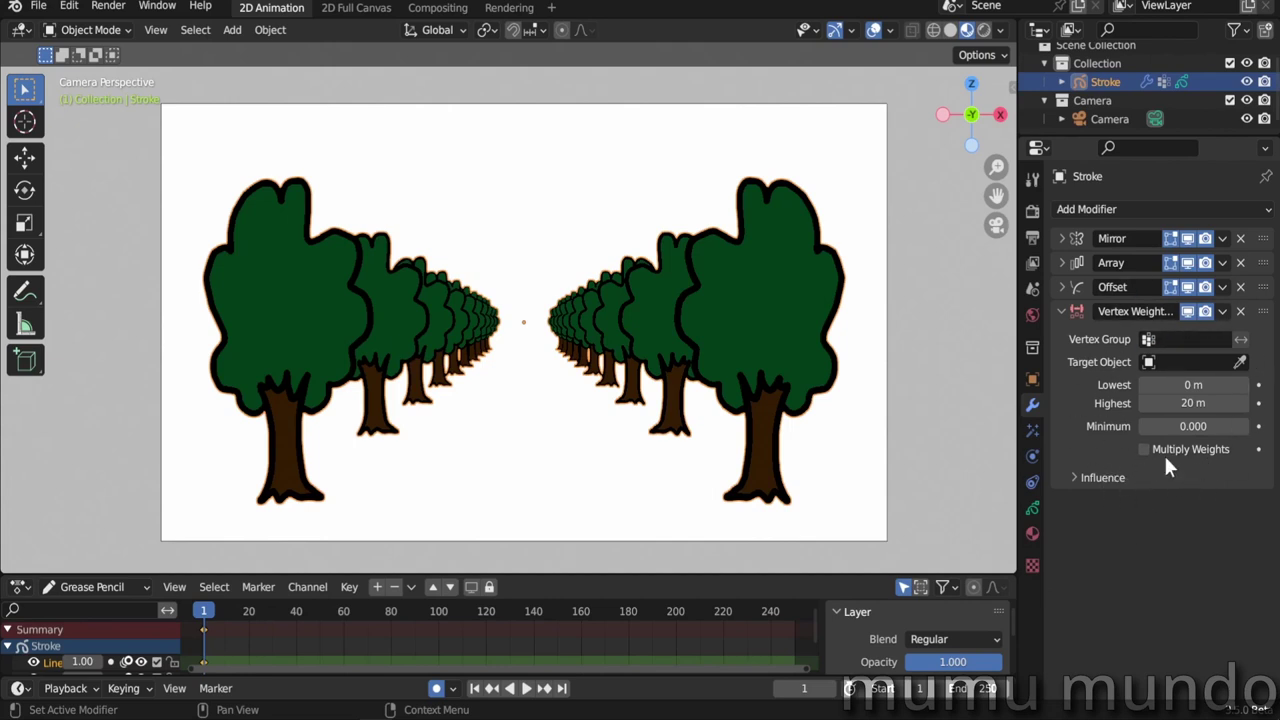
# Set the proximity modifier's Vertex Group to Group and Target Object to Camera
pyautogui.click(1184, 335)
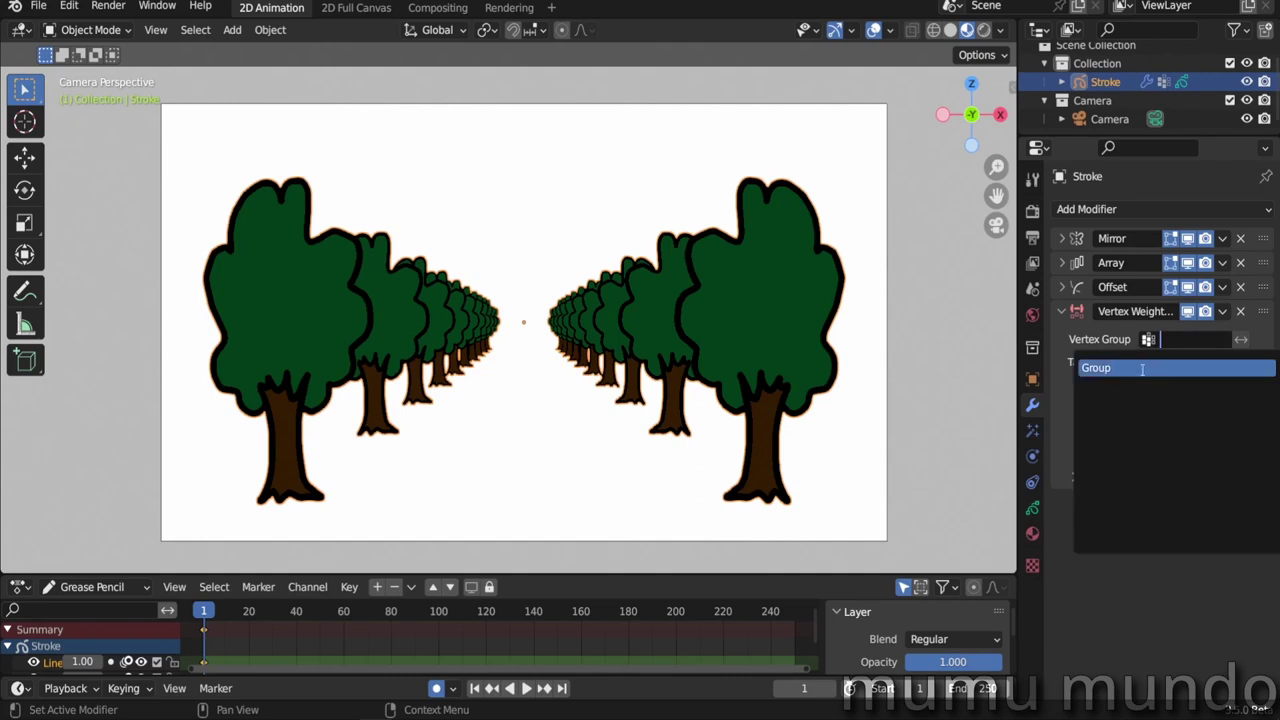
pyautogui.click(1140, 368)
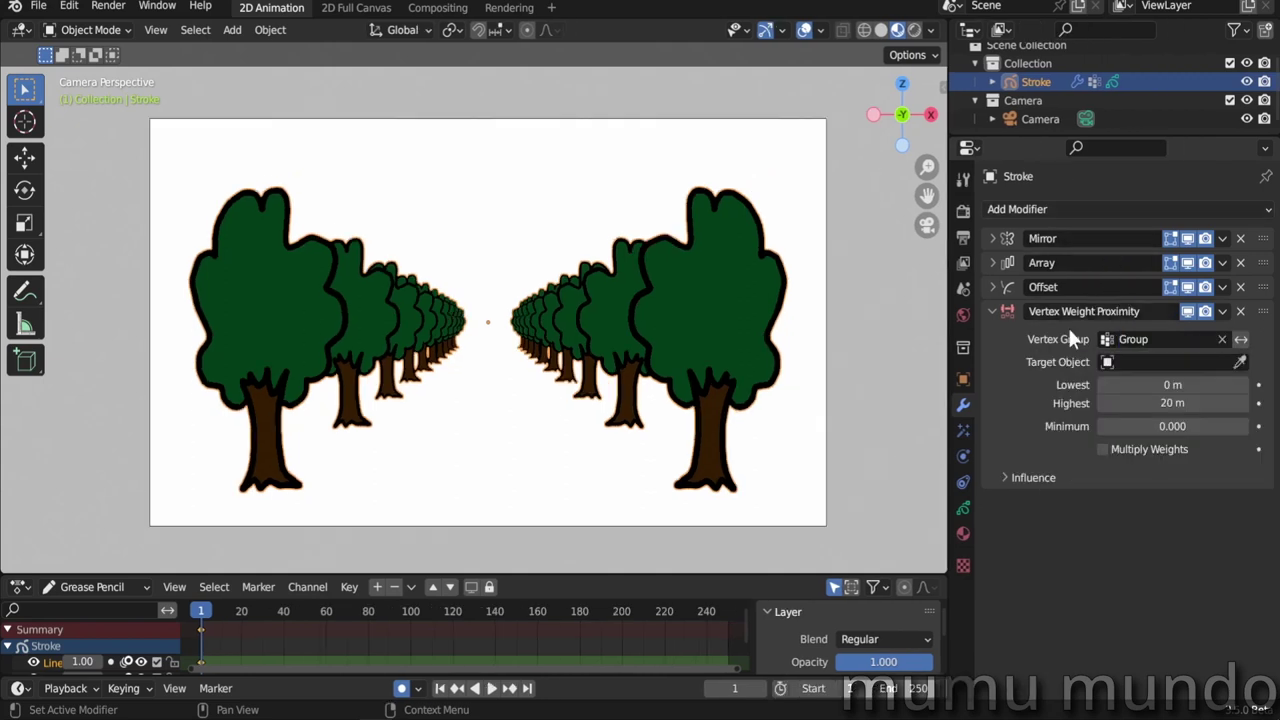
pyautogui.click(1143, 364)
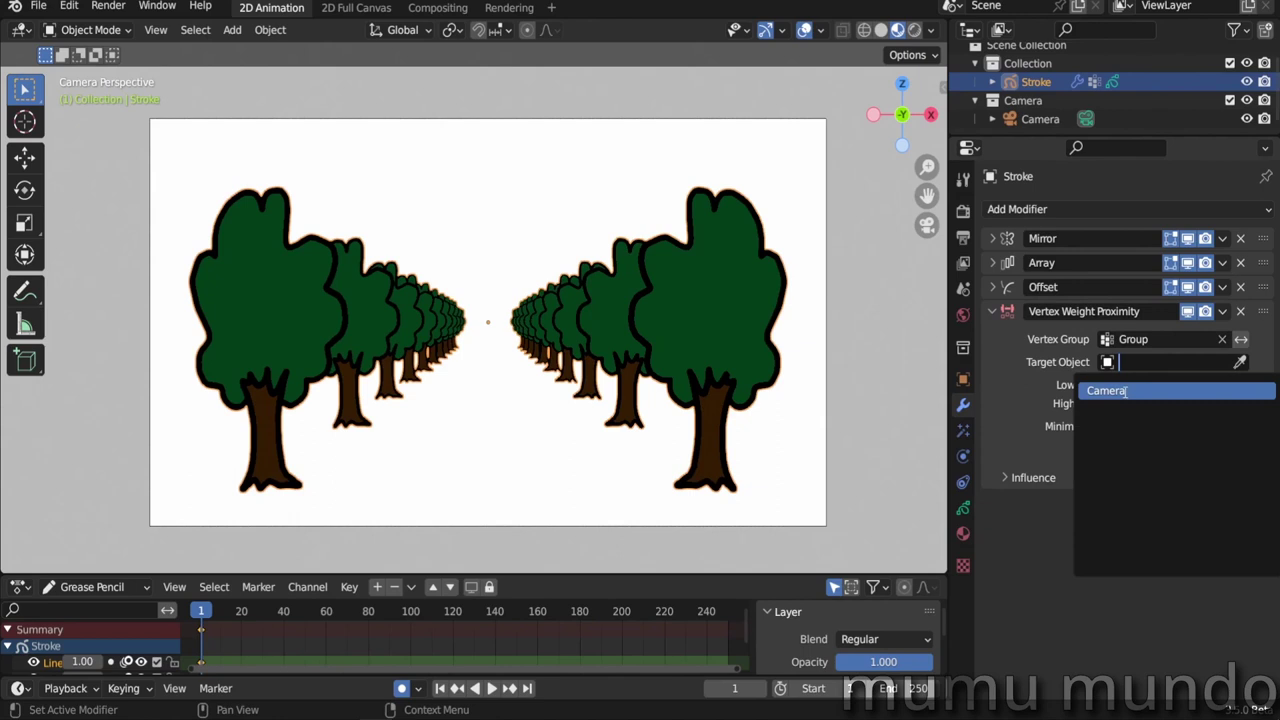
pyautogui.click(1107, 390)
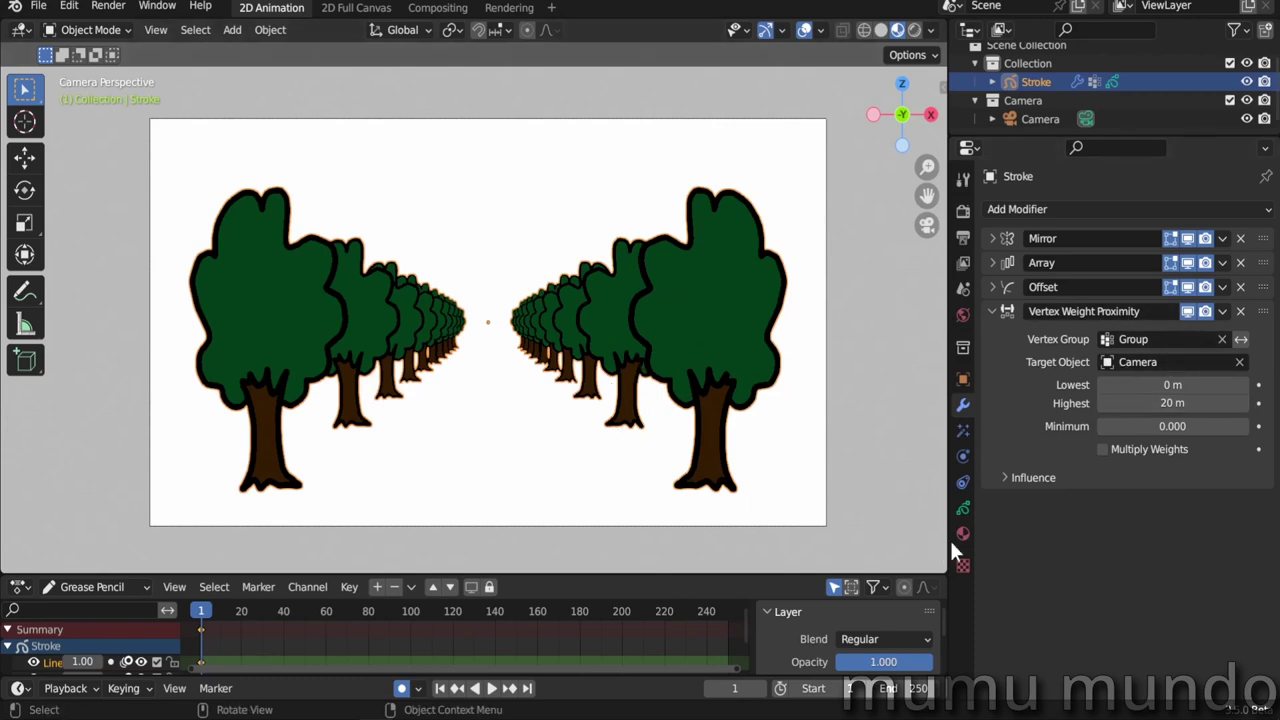
# Add a new vertex group named foggg in the stroke's Object Data settings
pyautogui.click(963, 508)
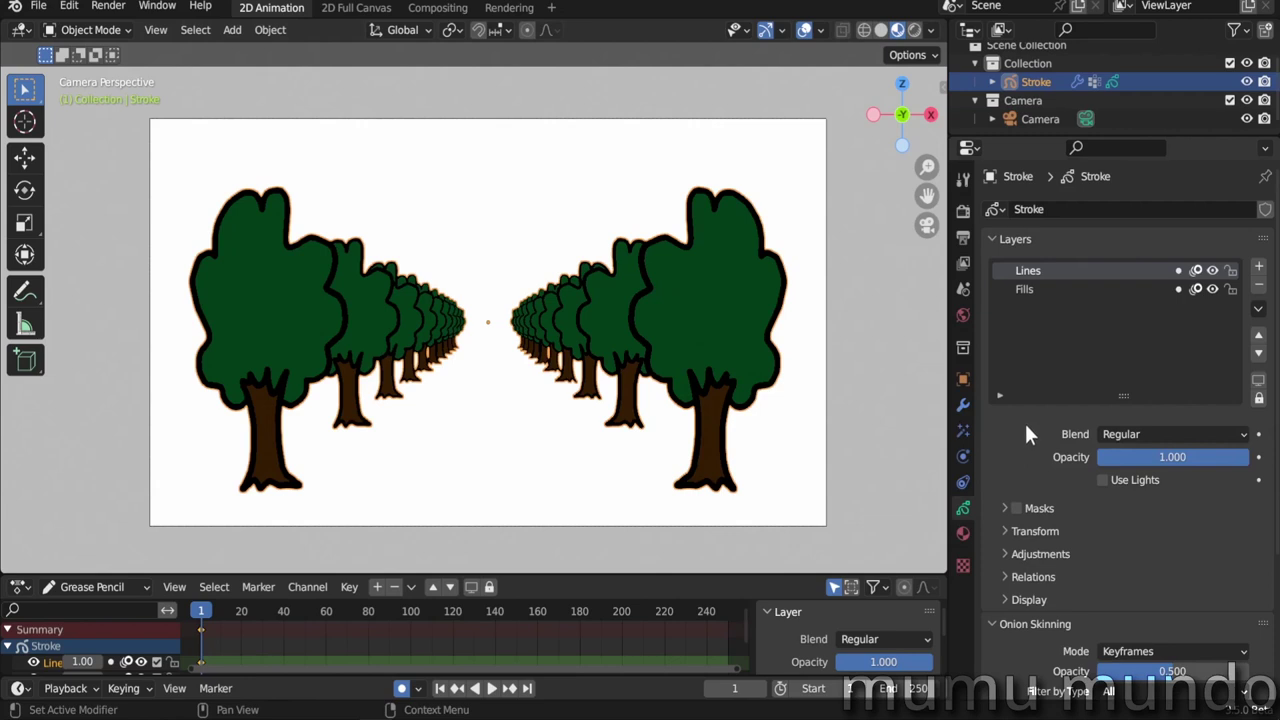
pyautogui.scroll(-5, 1024, 424)
pyautogui.click(1016, 616)
pyautogui.scroll(-4, 1053, 452)
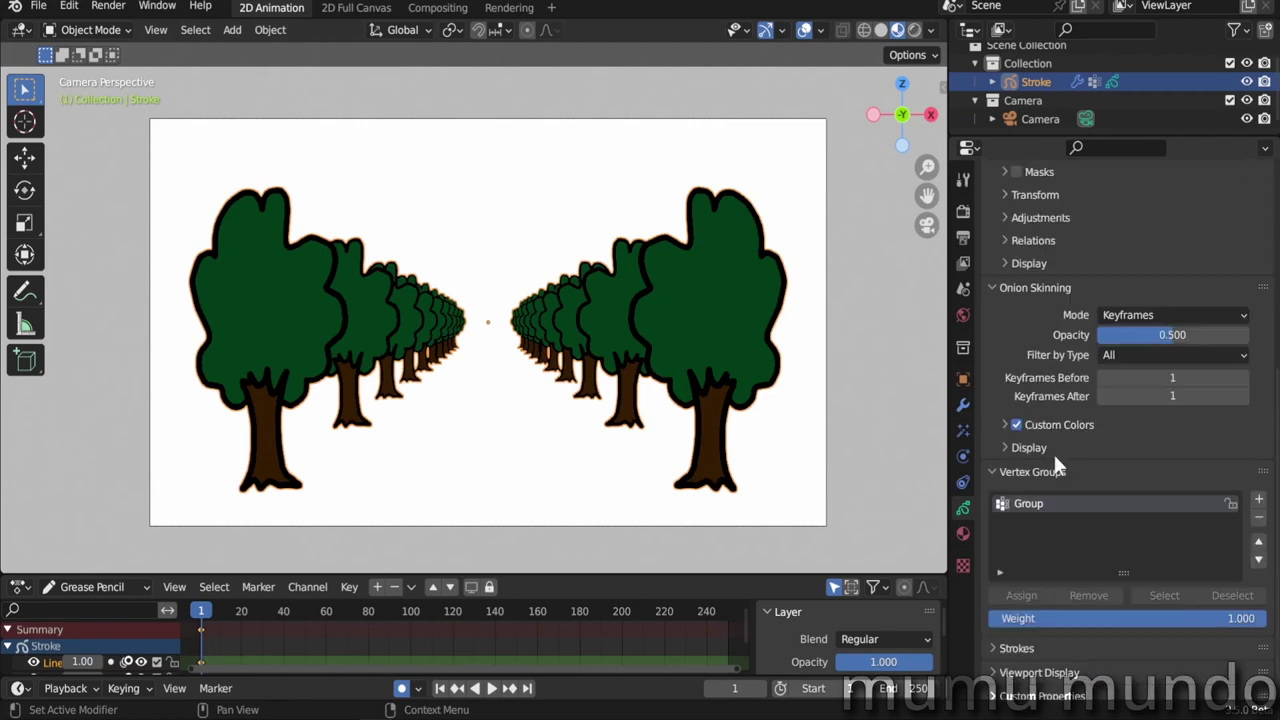
pyautogui.click(1259, 489)
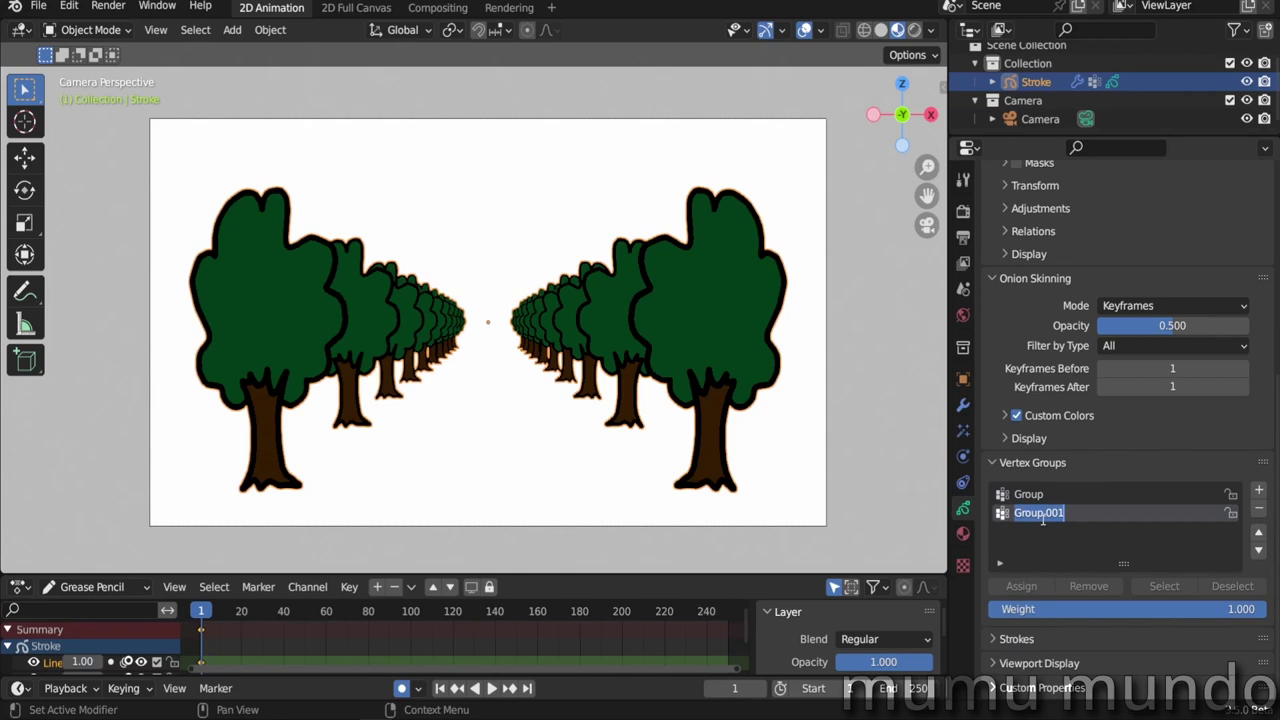
pyautogui.write('fogggy')
pyautogui.click(1042, 492)
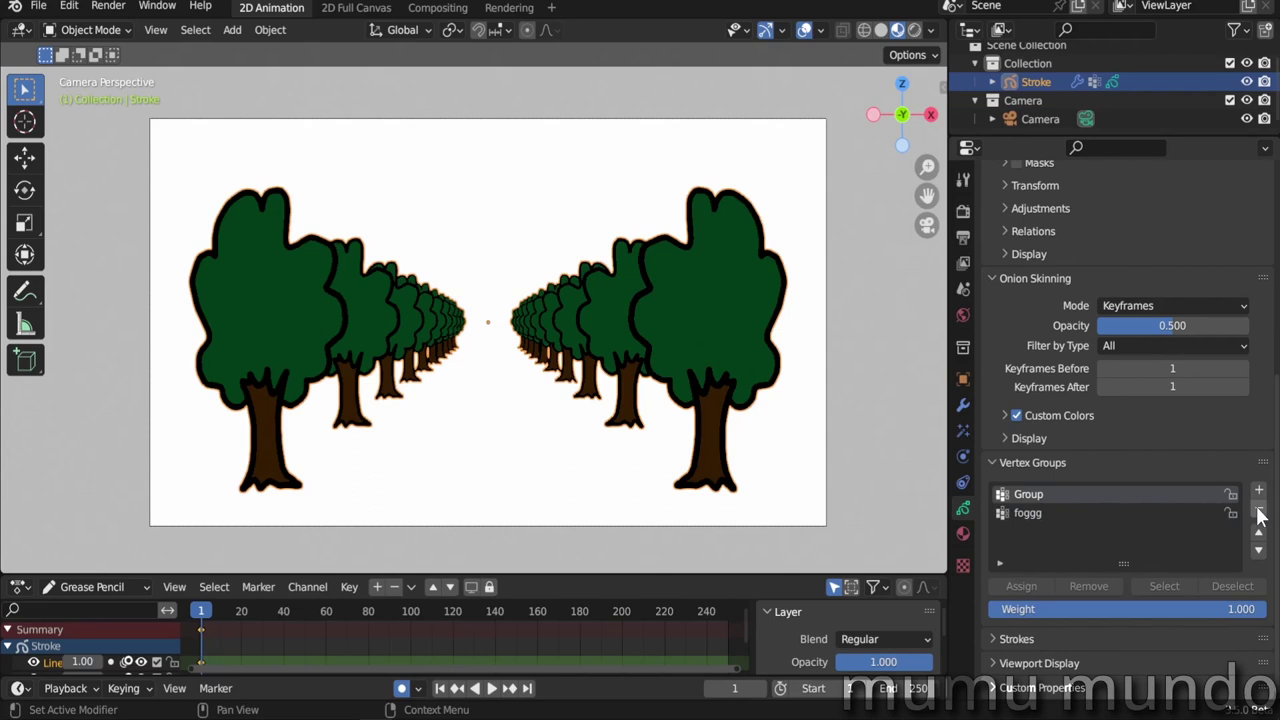
# Switch the proximity modifier's vertex group from Group to foggg
pyautogui.click(962, 405)
pyautogui.click(1140, 339)
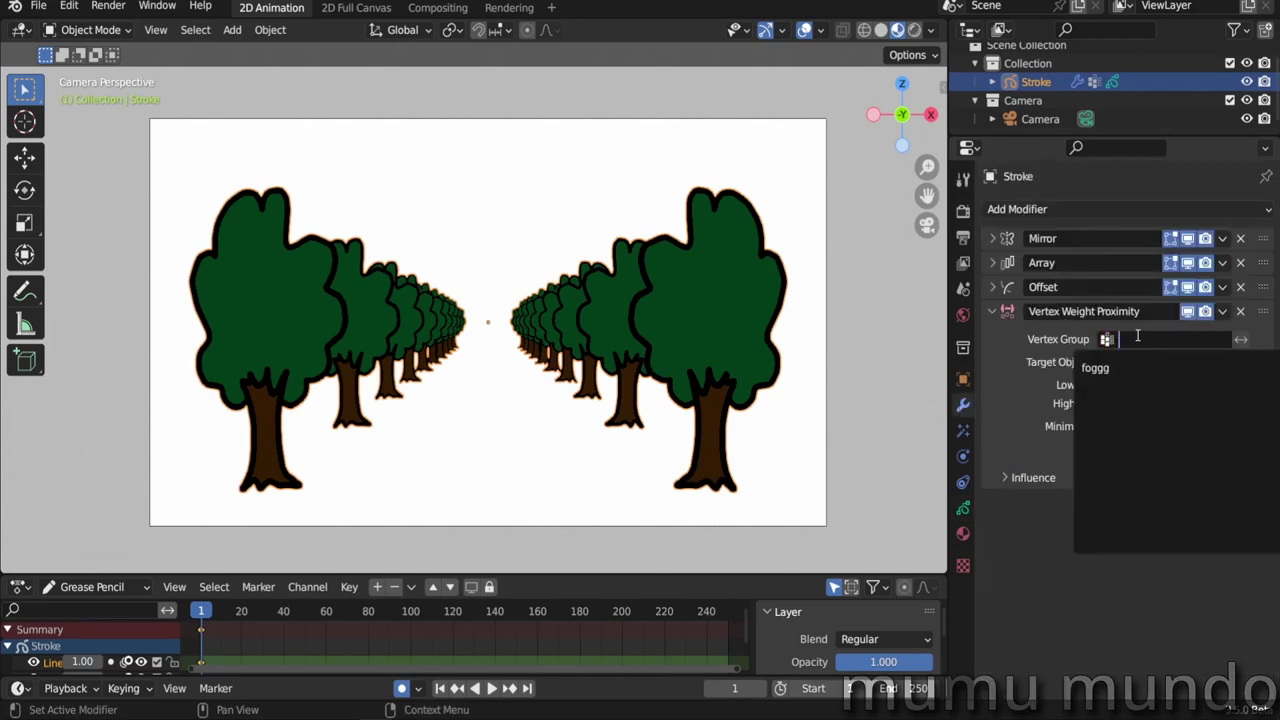
pyautogui.click(1104, 368)
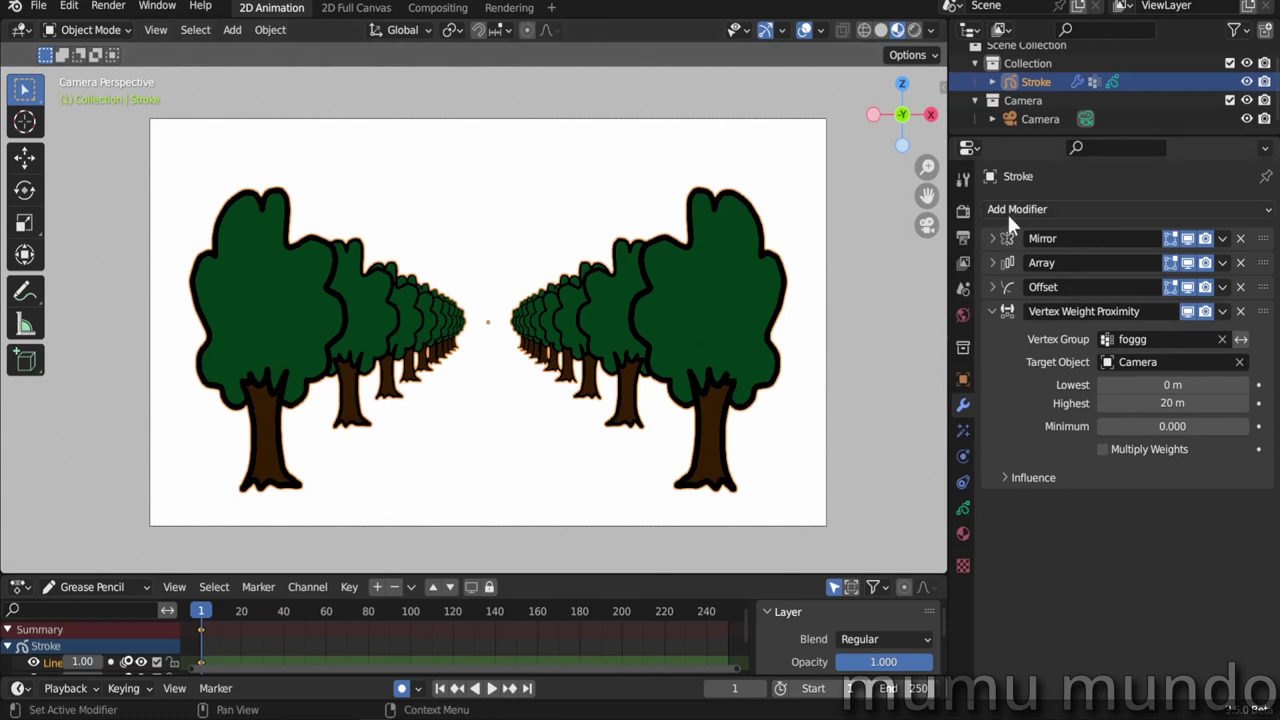
# Add a Tint modifier to the trees with Strength 1.00
pyautogui.click(1034, 208)
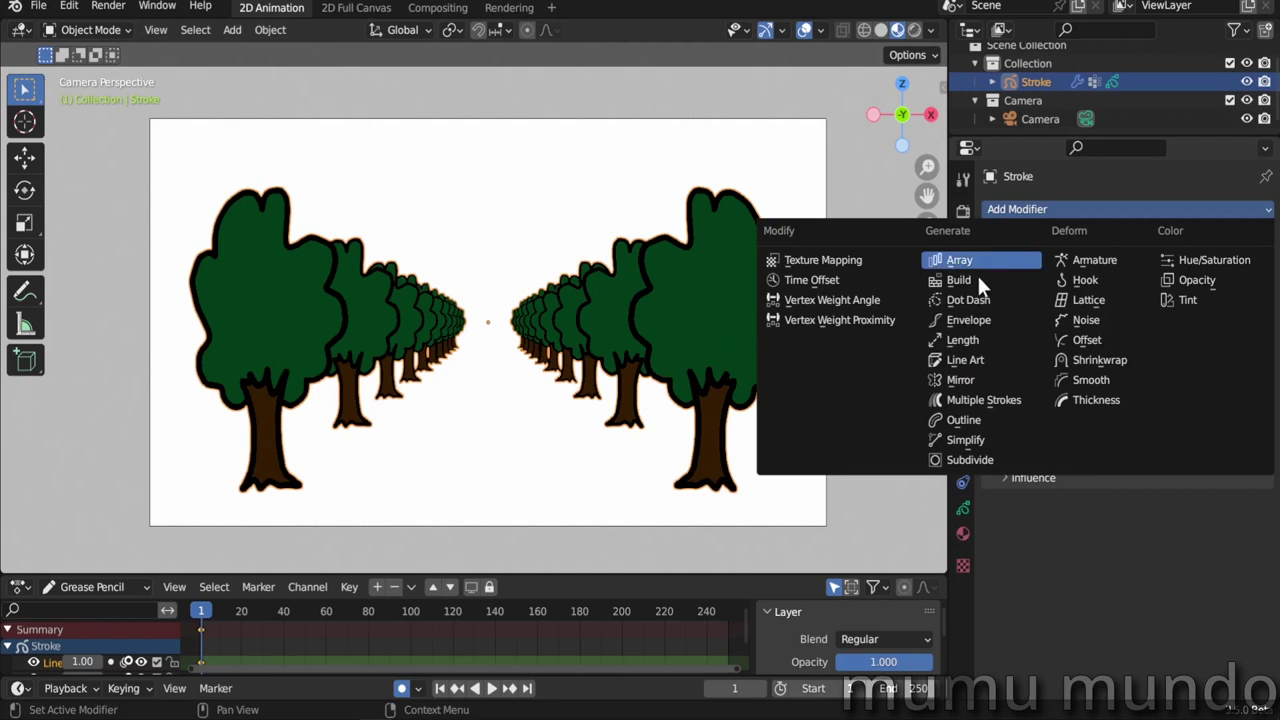
pyautogui.click(1190, 300)
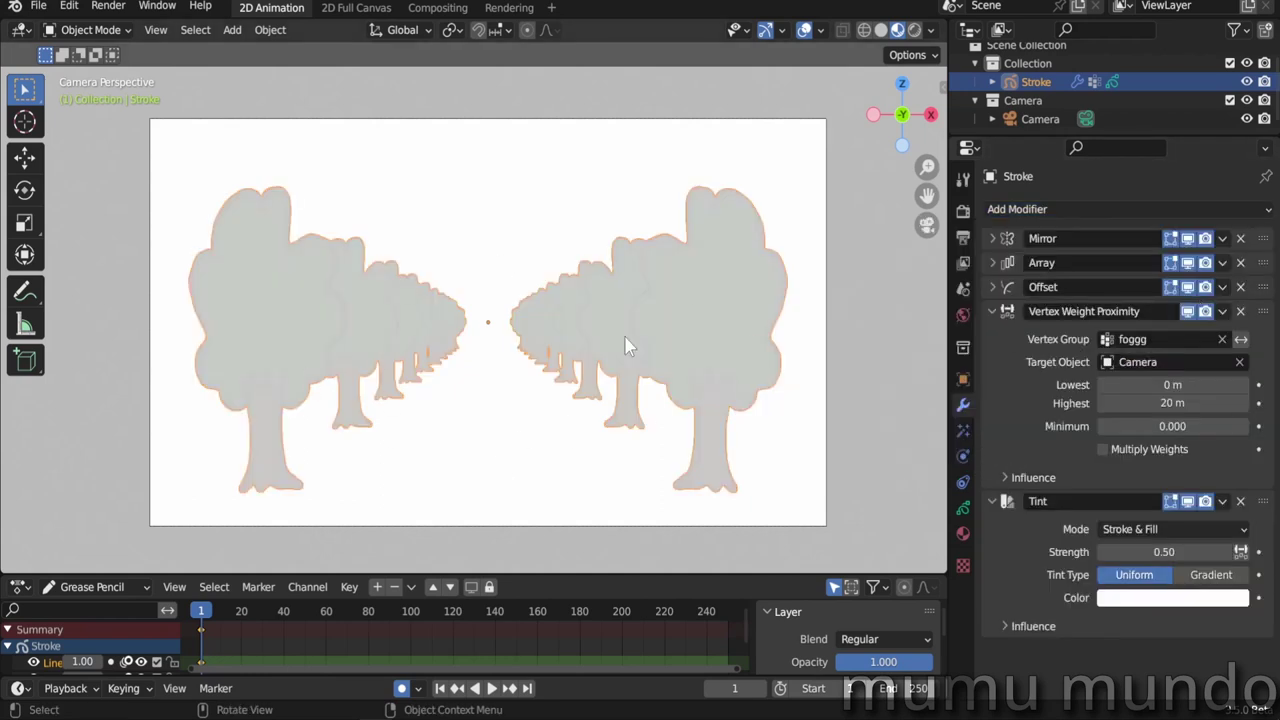
pyautogui.moveTo(1165, 552); pyautogui.dragTo(1250, 552)
# Limit the tint to the foggg vertex group, enable Weighted, and collapse the panel
pyautogui.click(1004, 626)
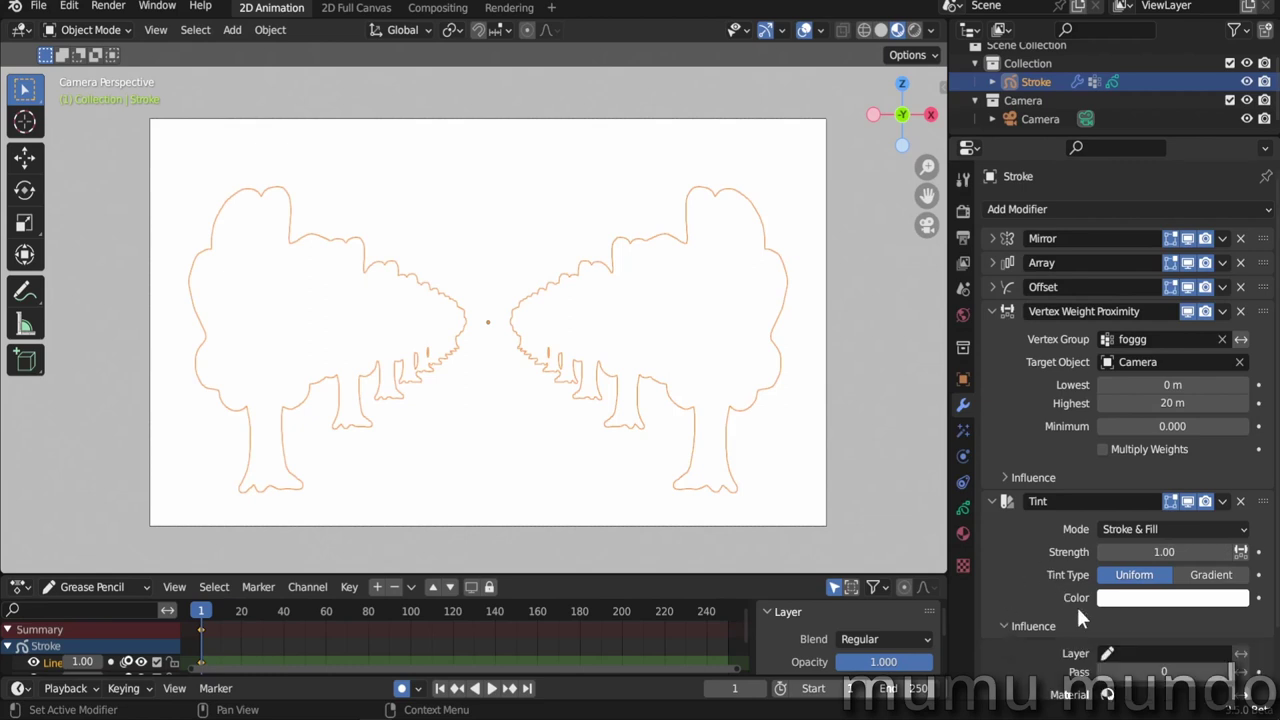
pyautogui.scroll(-3, 1050, 576)
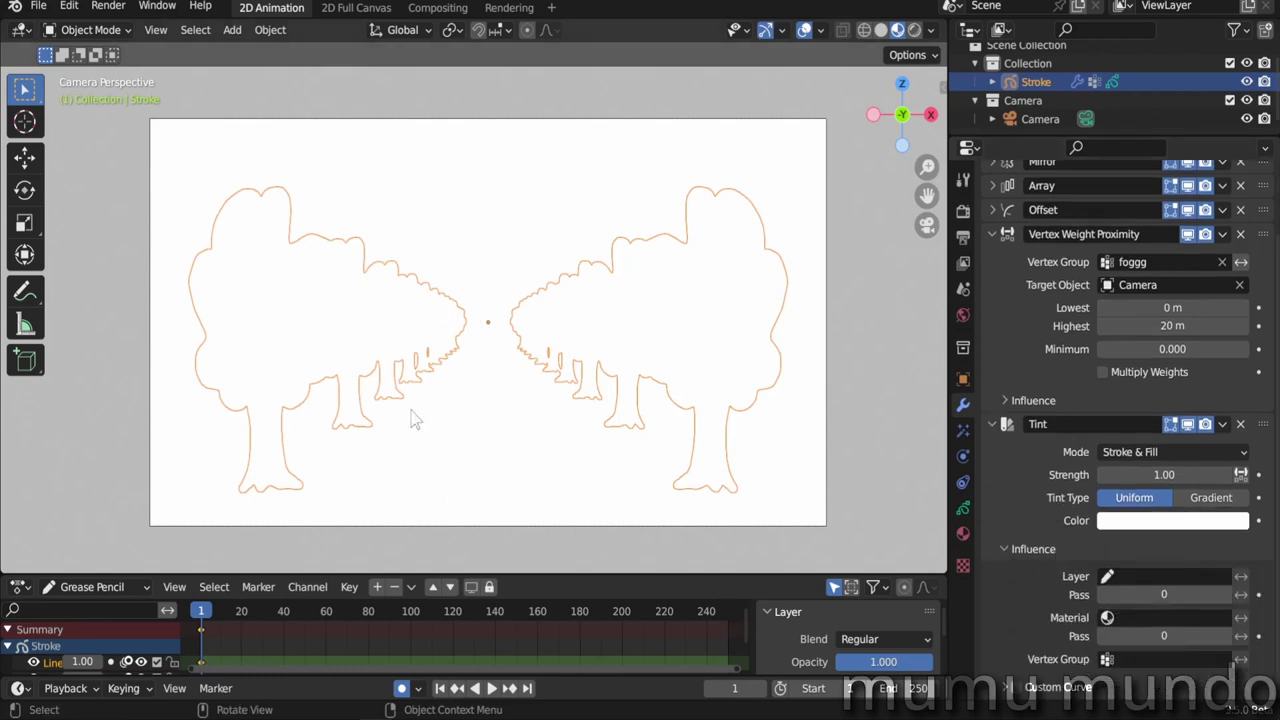
pyautogui.click(1135, 659)
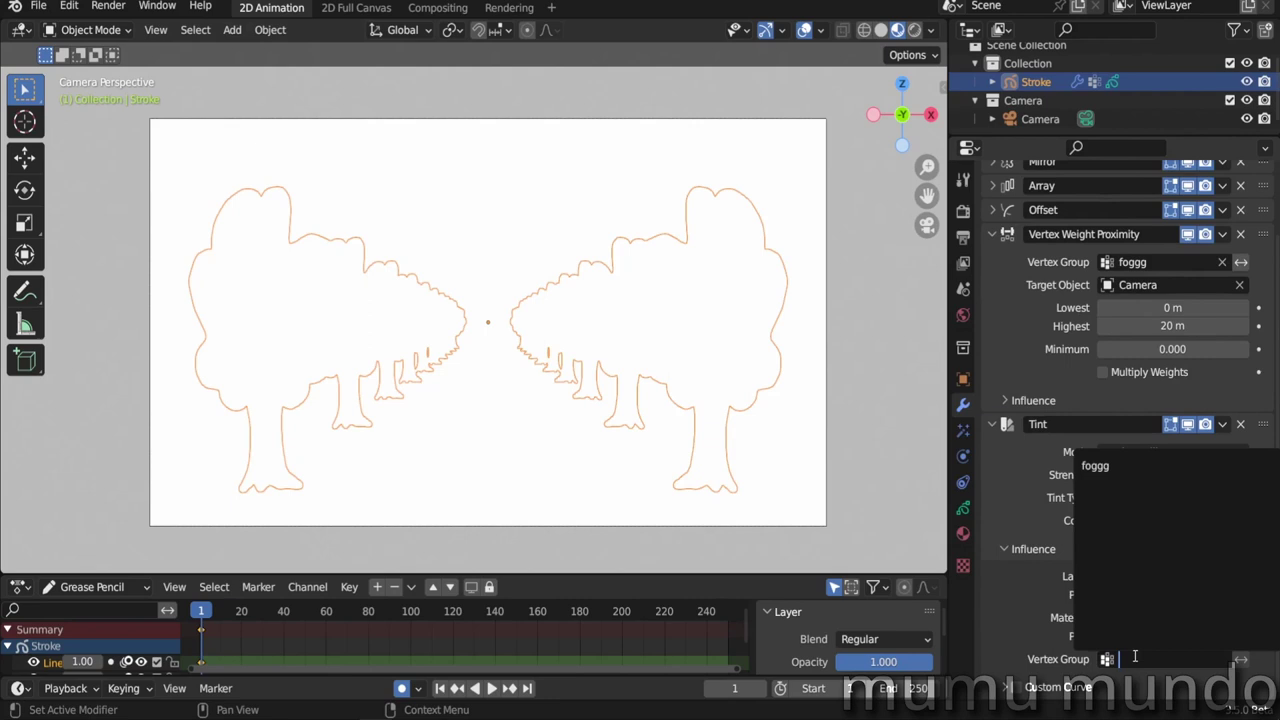
pyautogui.click(1120, 465)
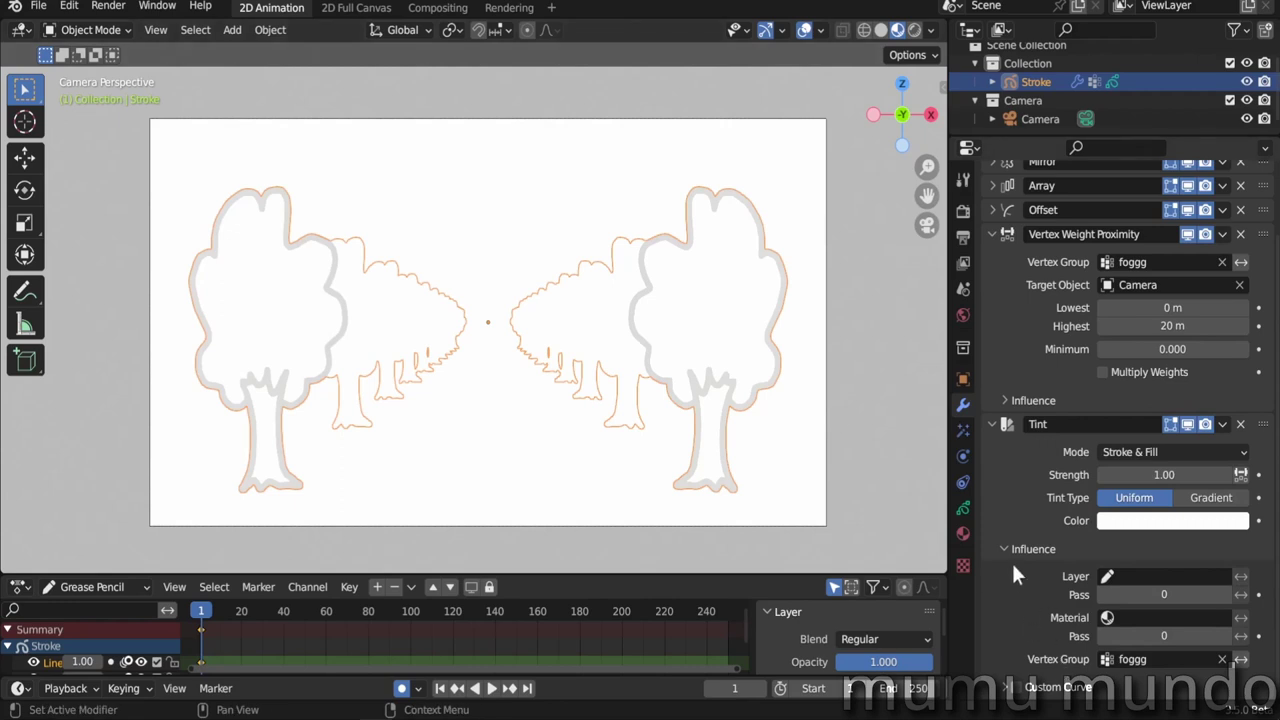
pyautogui.click(1241, 476)
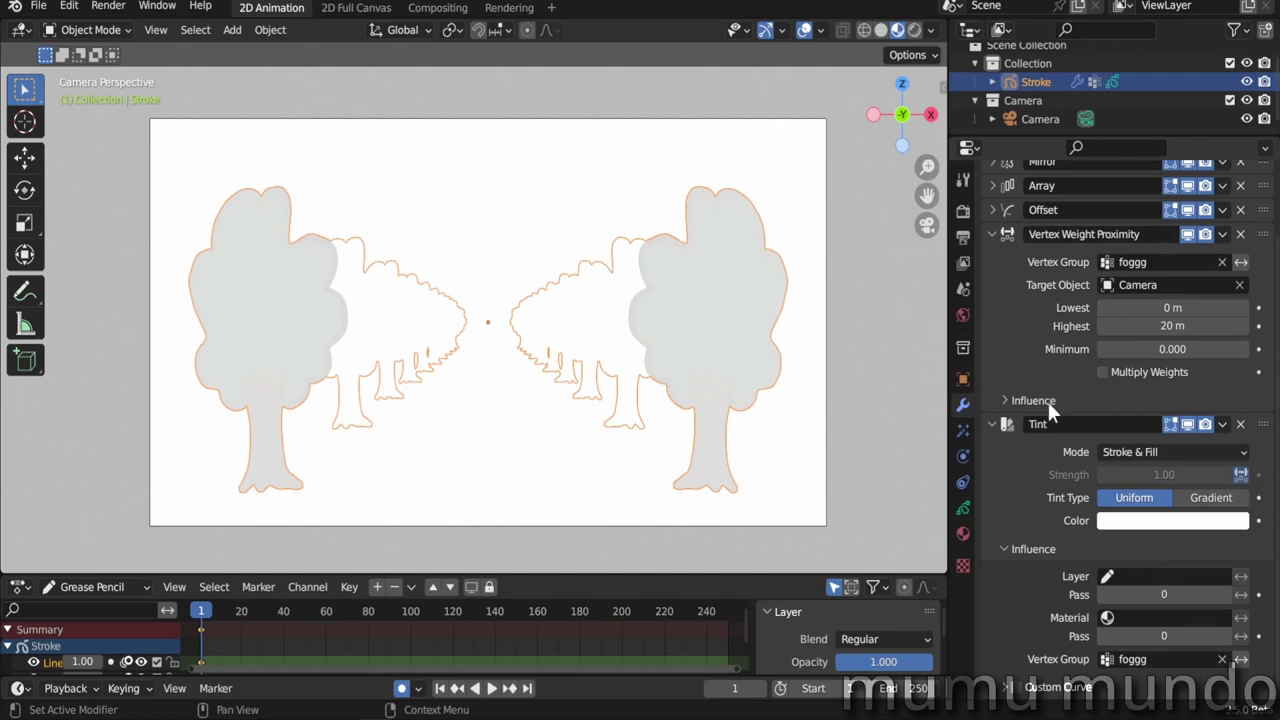
pyautogui.click(992, 425)
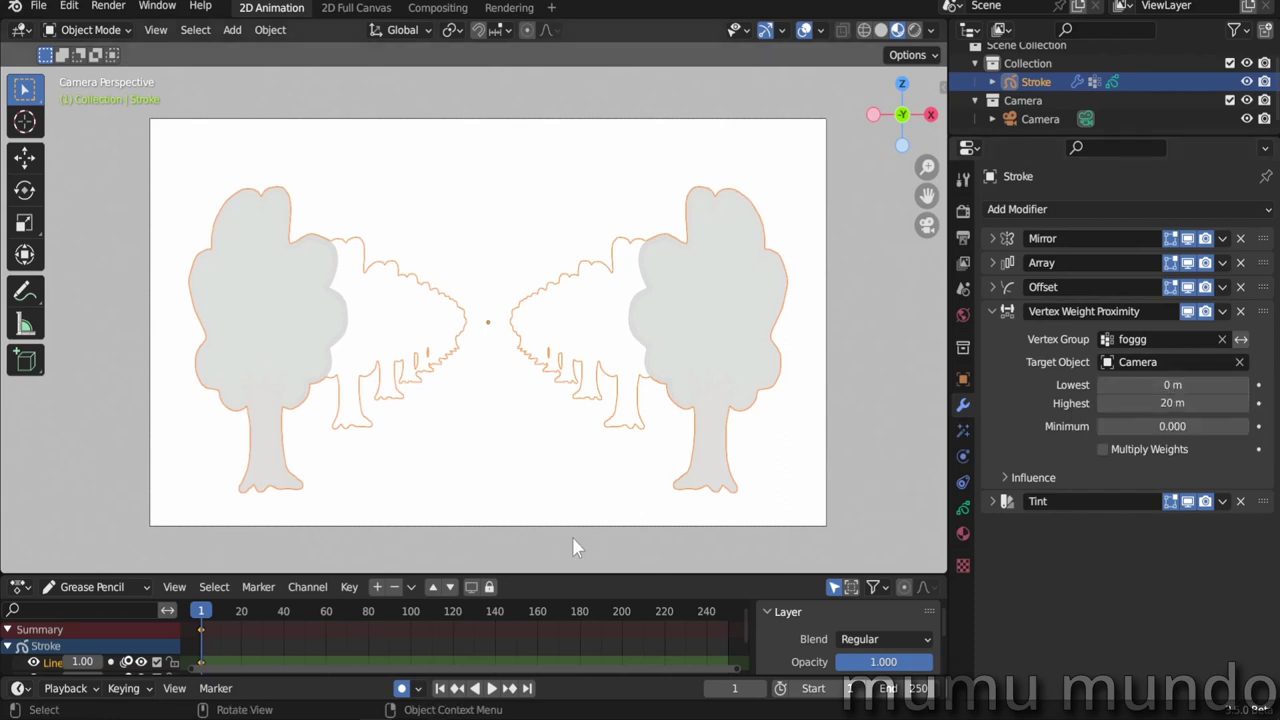
# Keep the Lowest fog distance at 20 m and return to camera view
pyautogui.moveTo(531, 548); pyautogui.dragTo(408, 358, button='middle')
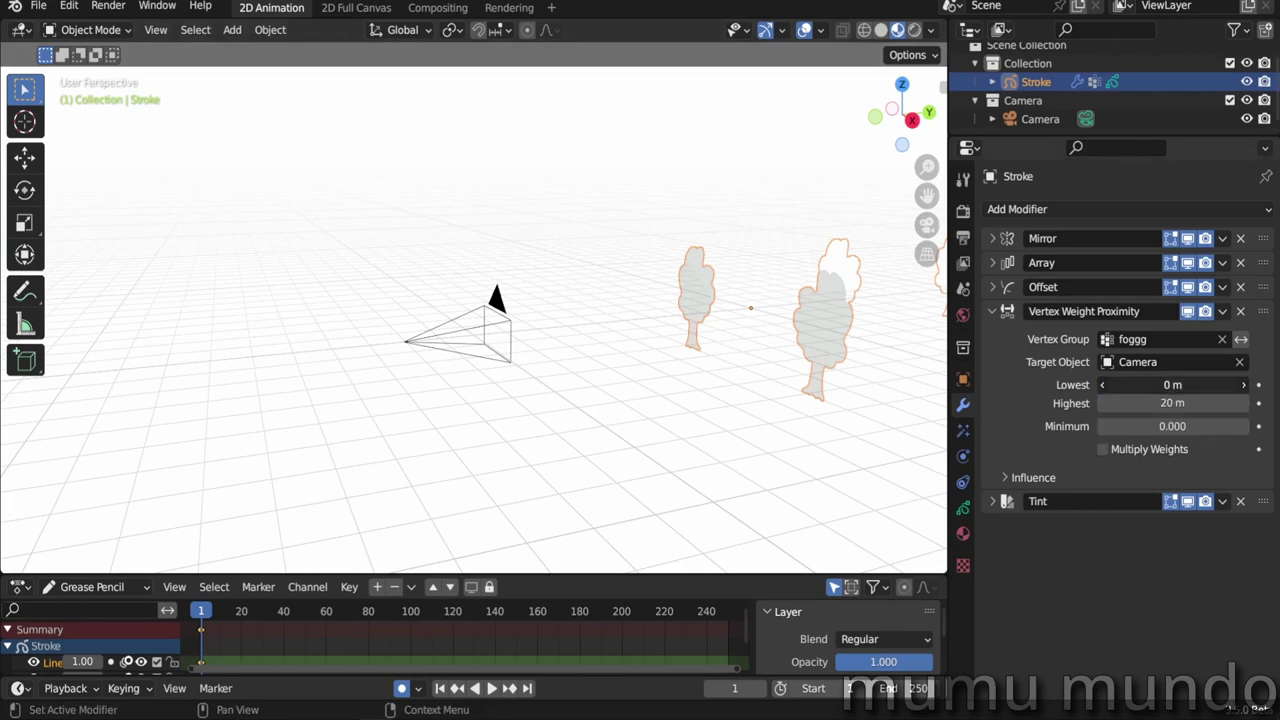
pyautogui.hotkey('ctrl', 'v')
pyautogui.press('KP_0')
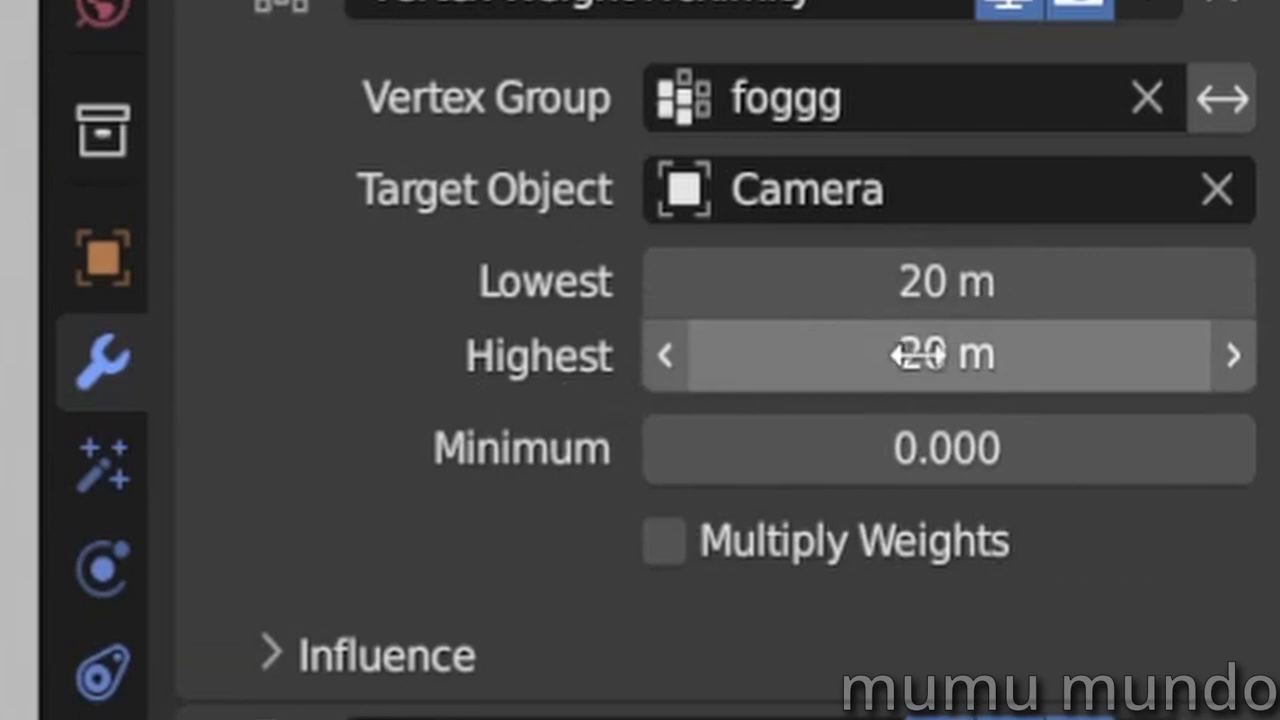
# Set the proximity Highest distance to 90 m and deselect to judge the fog
pyautogui.click(923, 354)
pyautogui.write('70')
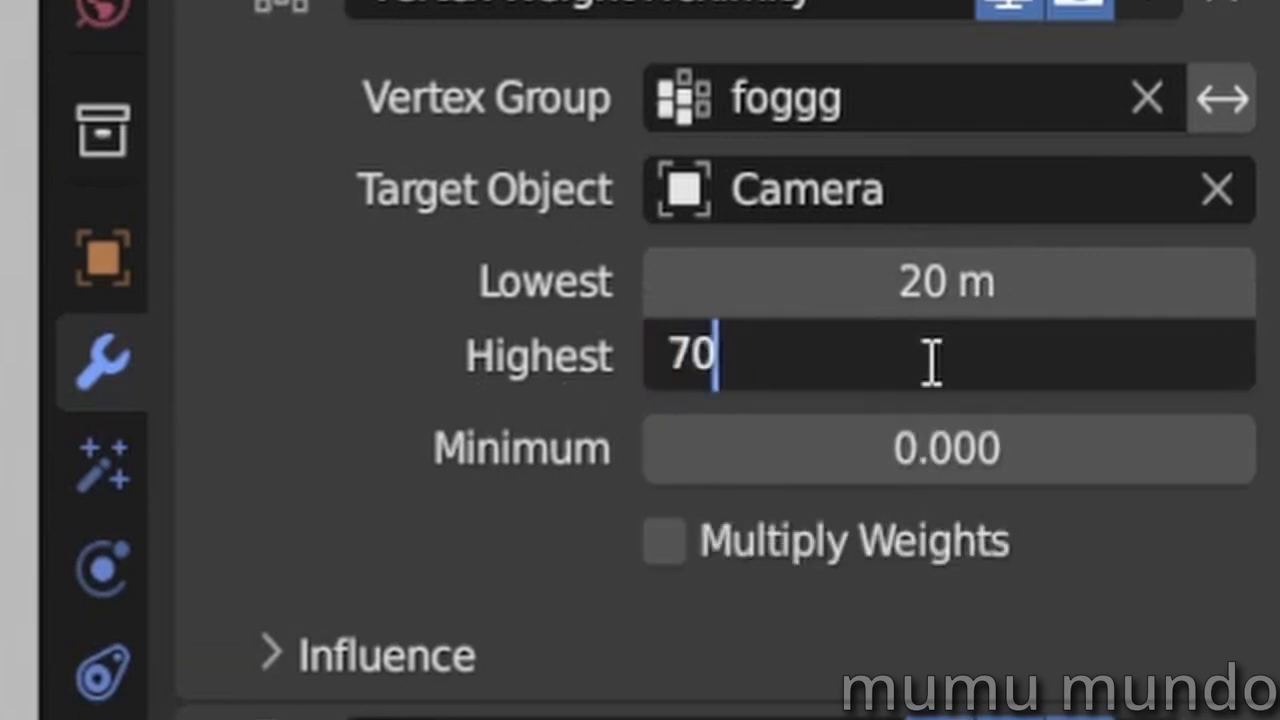
pyautogui.press('Return')
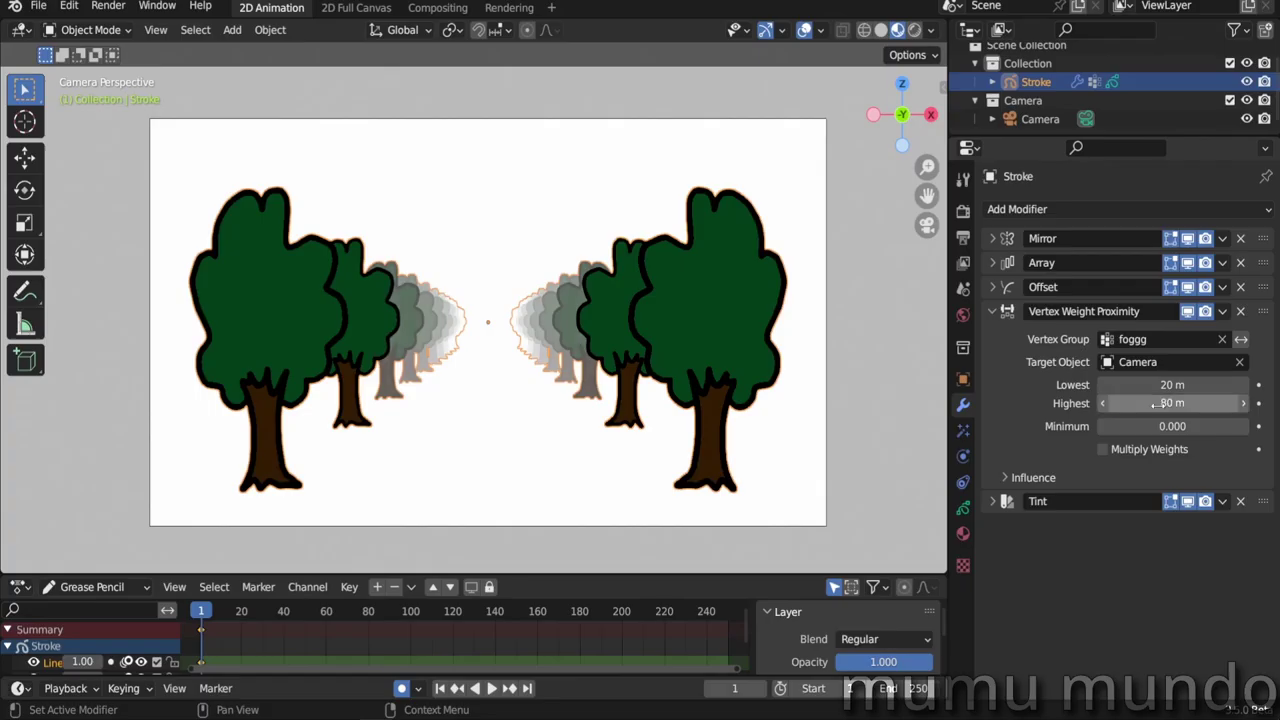
pyautogui.click(1155, 403)
pyautogui.write('90')
pyautogui.press('Return')
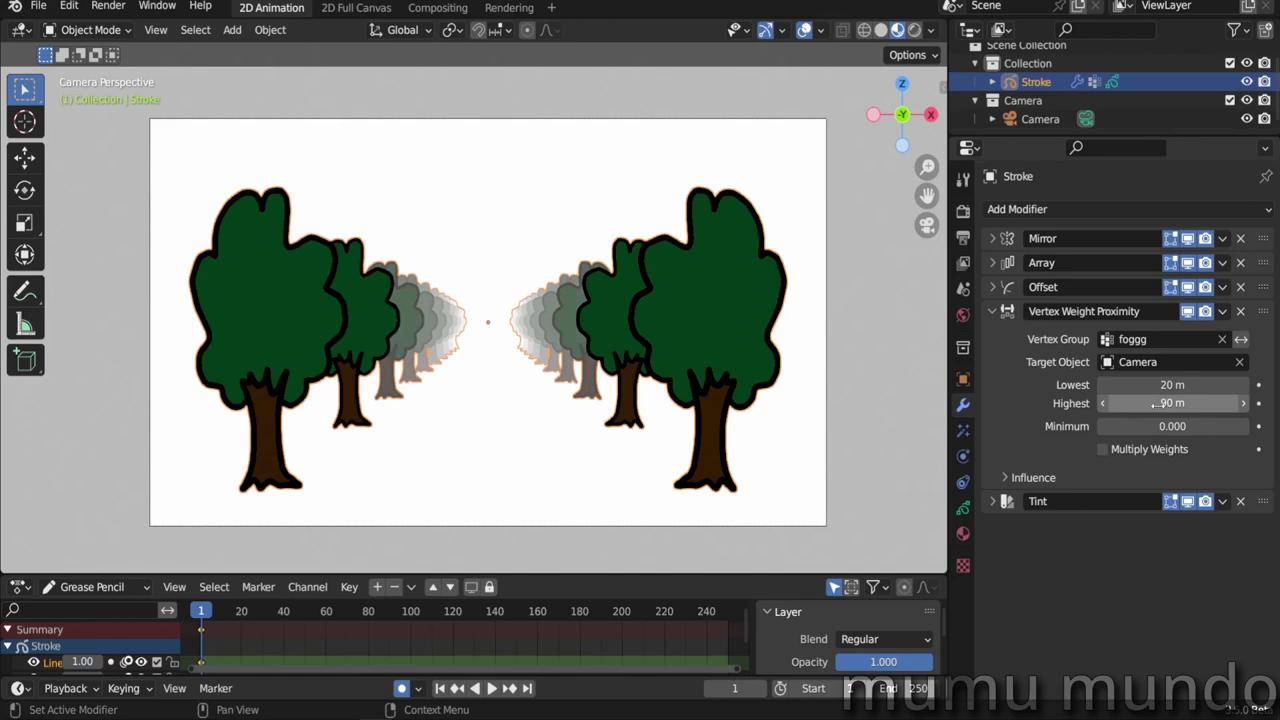
pyautogui.click(533, 437)
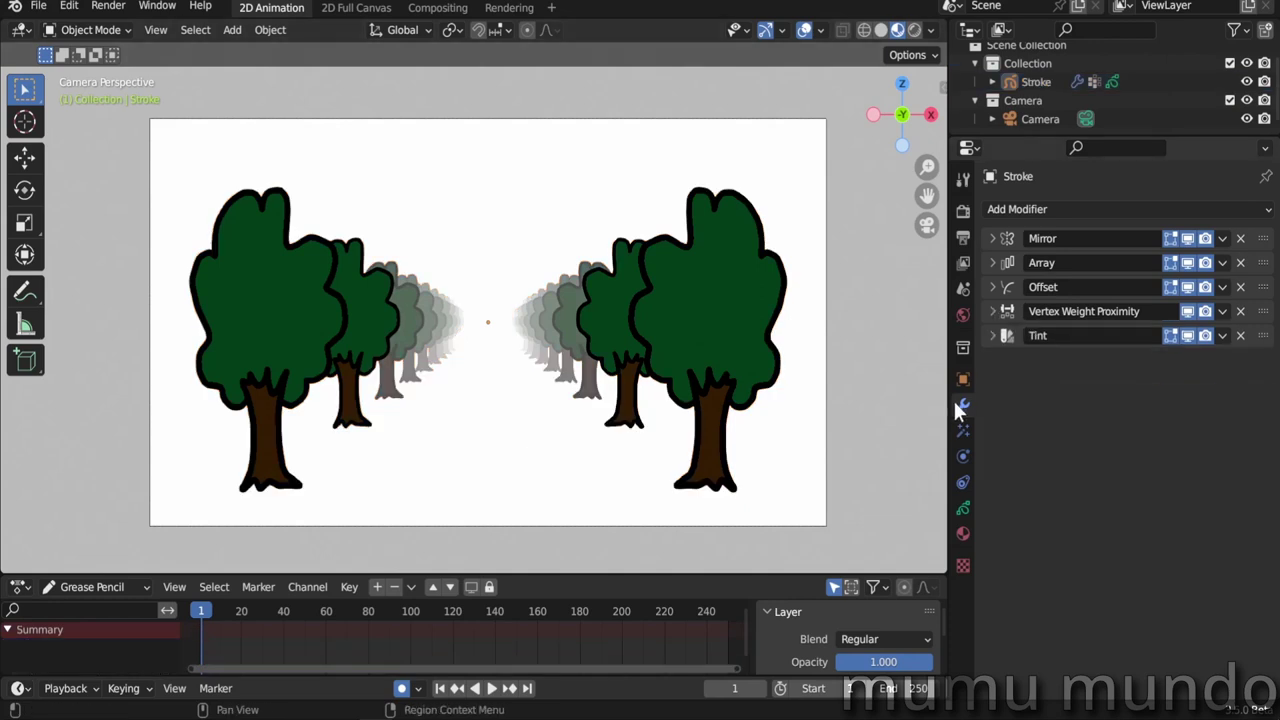
# Expand the Offset modifier and set its Location Y to -2.5 m
pyautogui.click(993, 287)
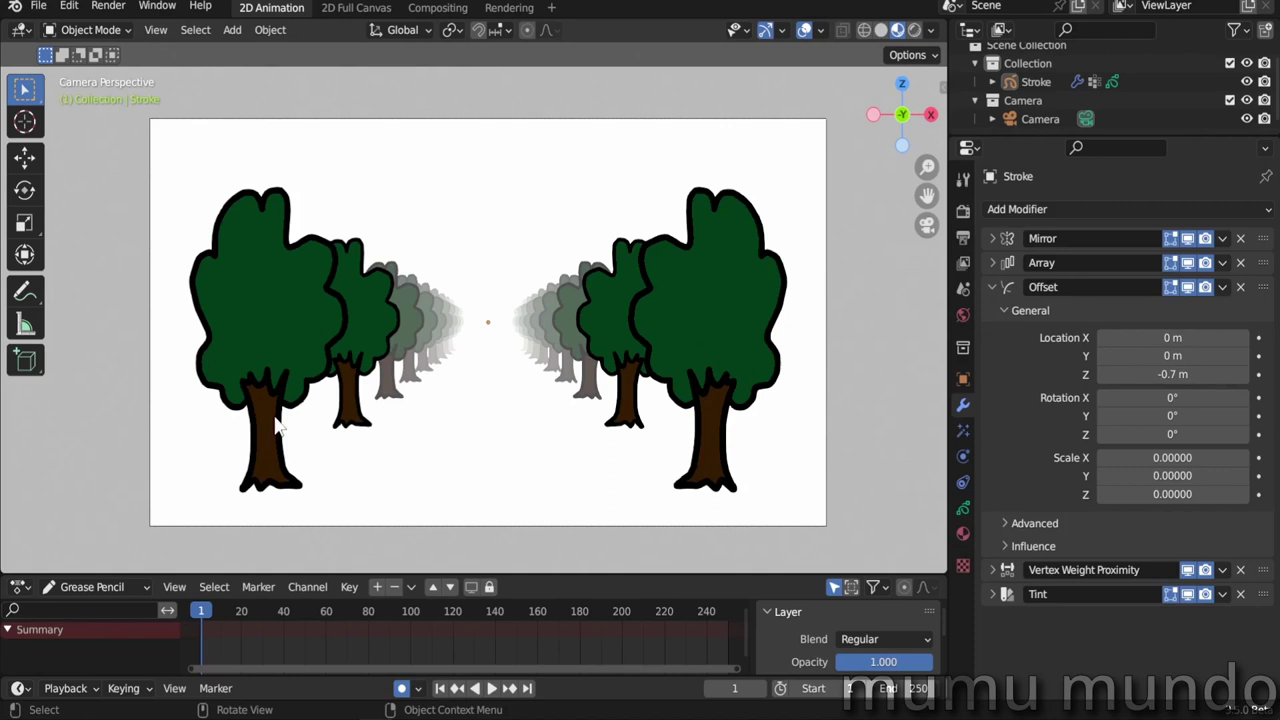
pyautogui.click(993, 262)
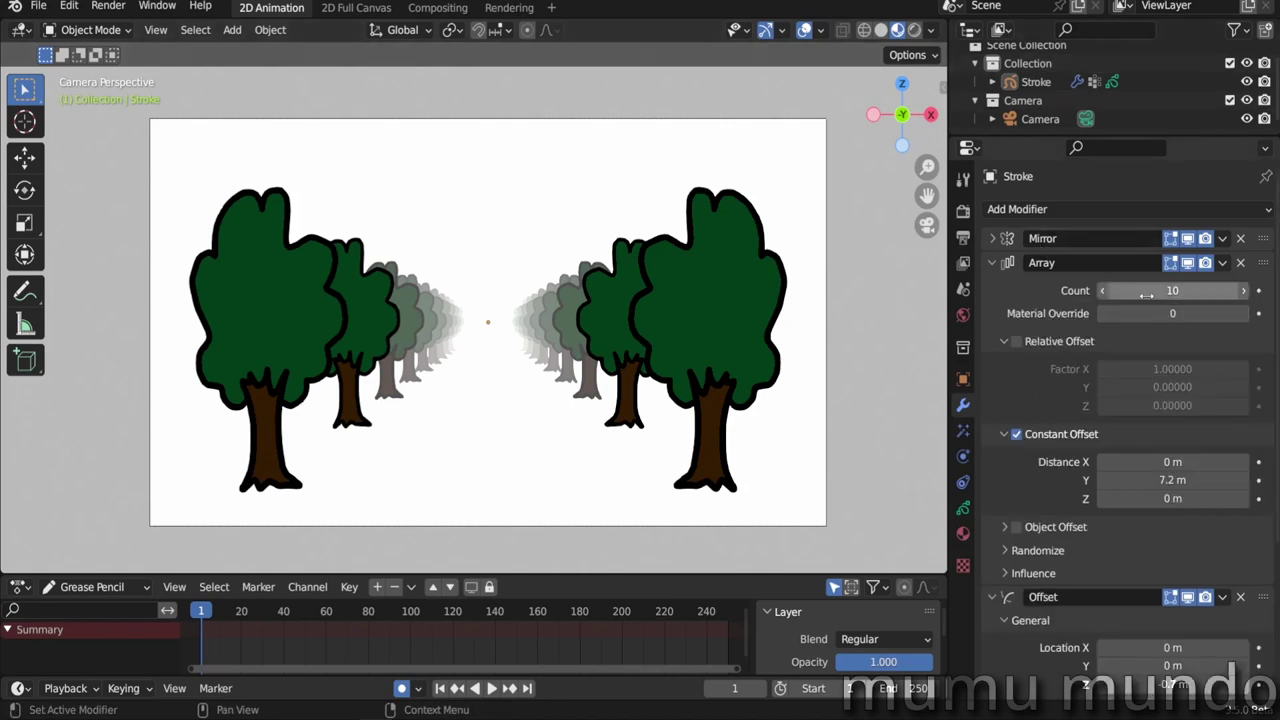
pyautogui.click(993, 263)
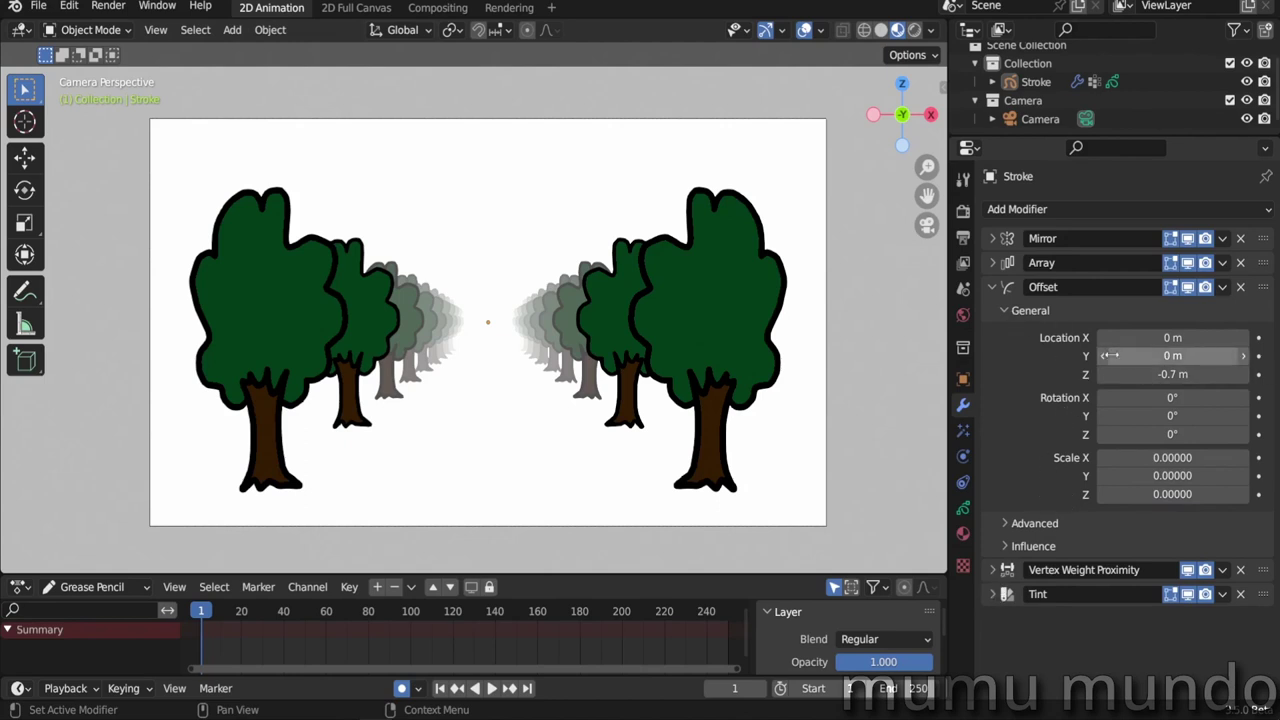
pyautogui.moveTo(1186, 355); pyautogui.dragTo(1085, 340)
# Select the Camera and move it along one axis to beside the tree rows
pyautogui.click(1040, 116)
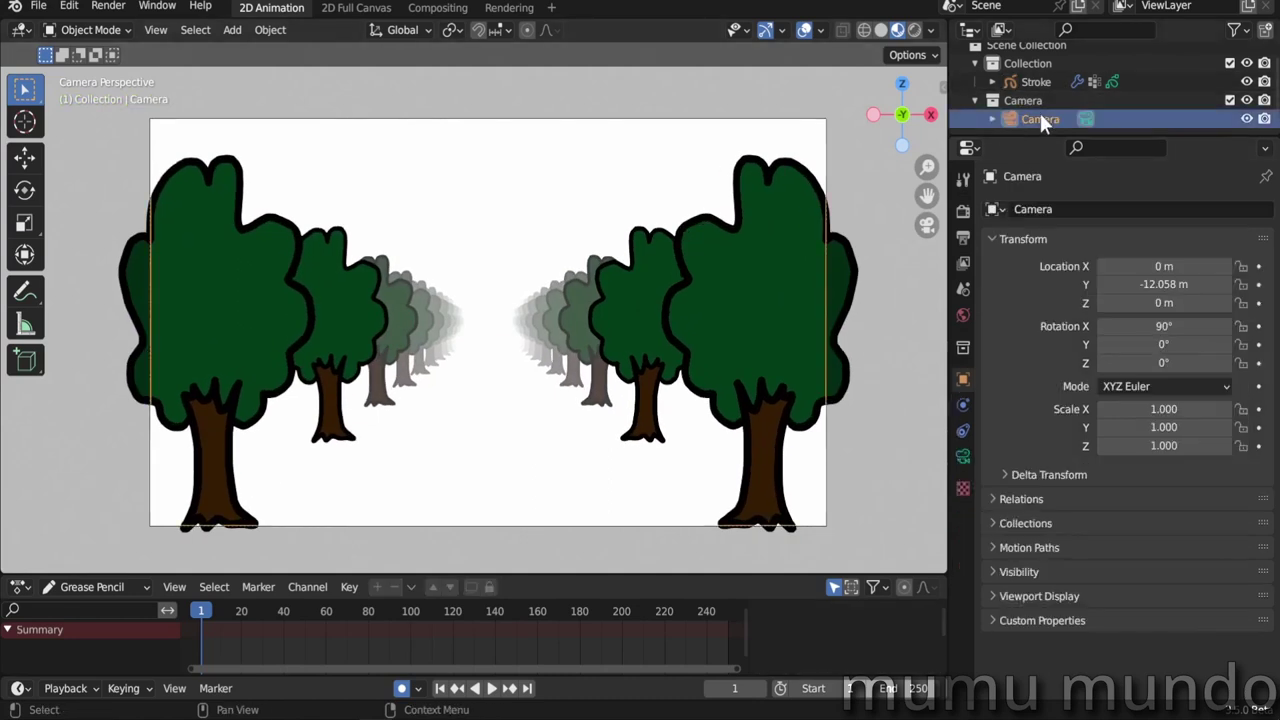
pyautogui.press('g')
pyautogui.press('y')
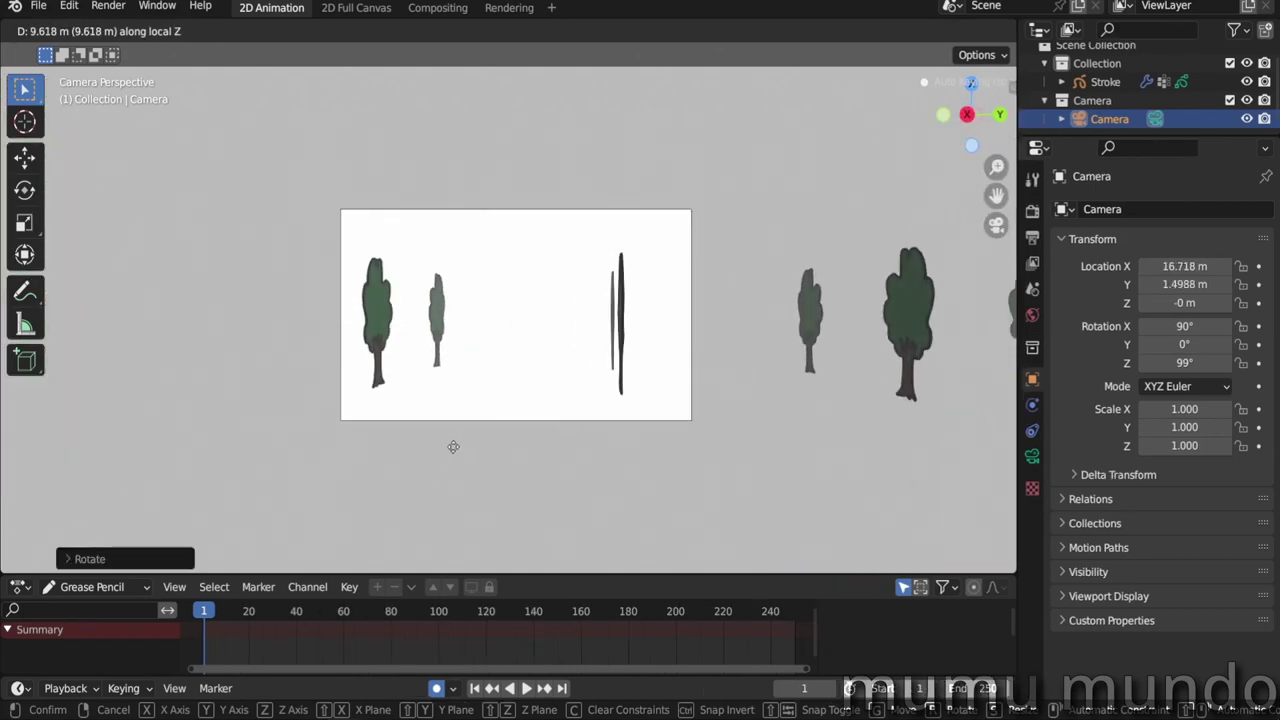
# Confirm the camera placement, then rotate all tree strokes 90° around Z in Edit Mode
pyautogui.click(453, 447)
pyautogui.click(442, 337)
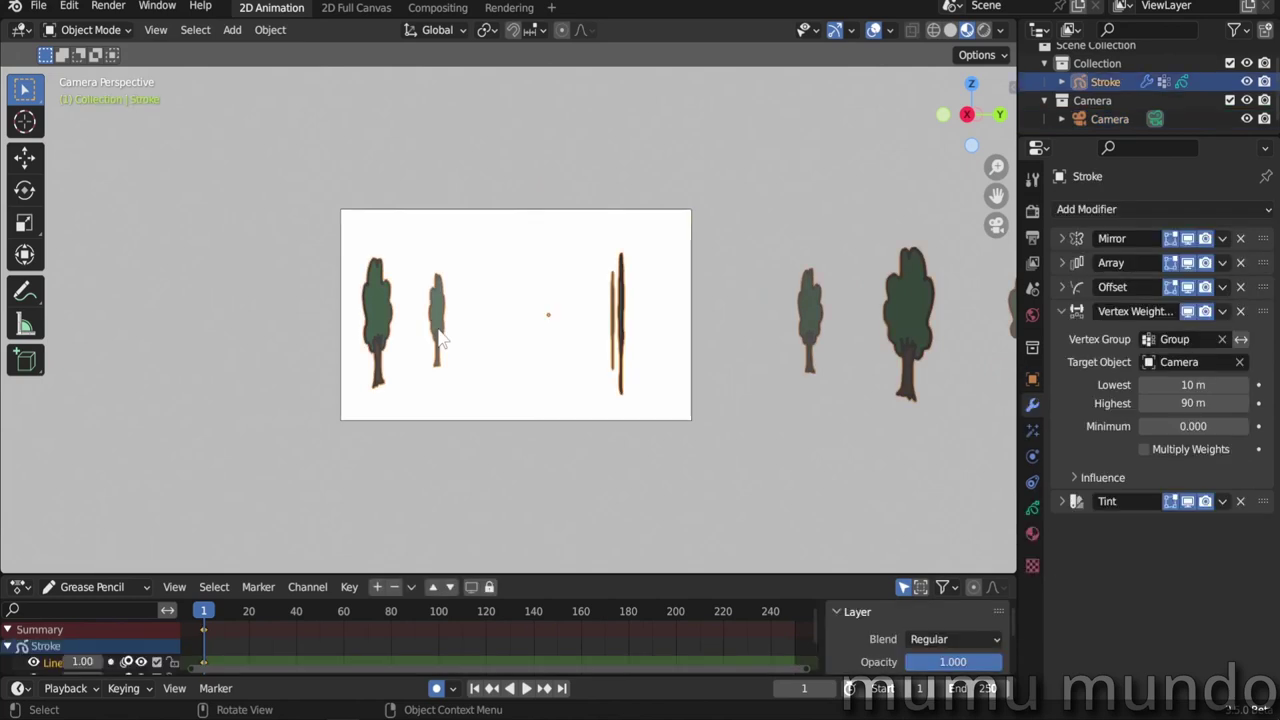
pyautogui.press('Tab')
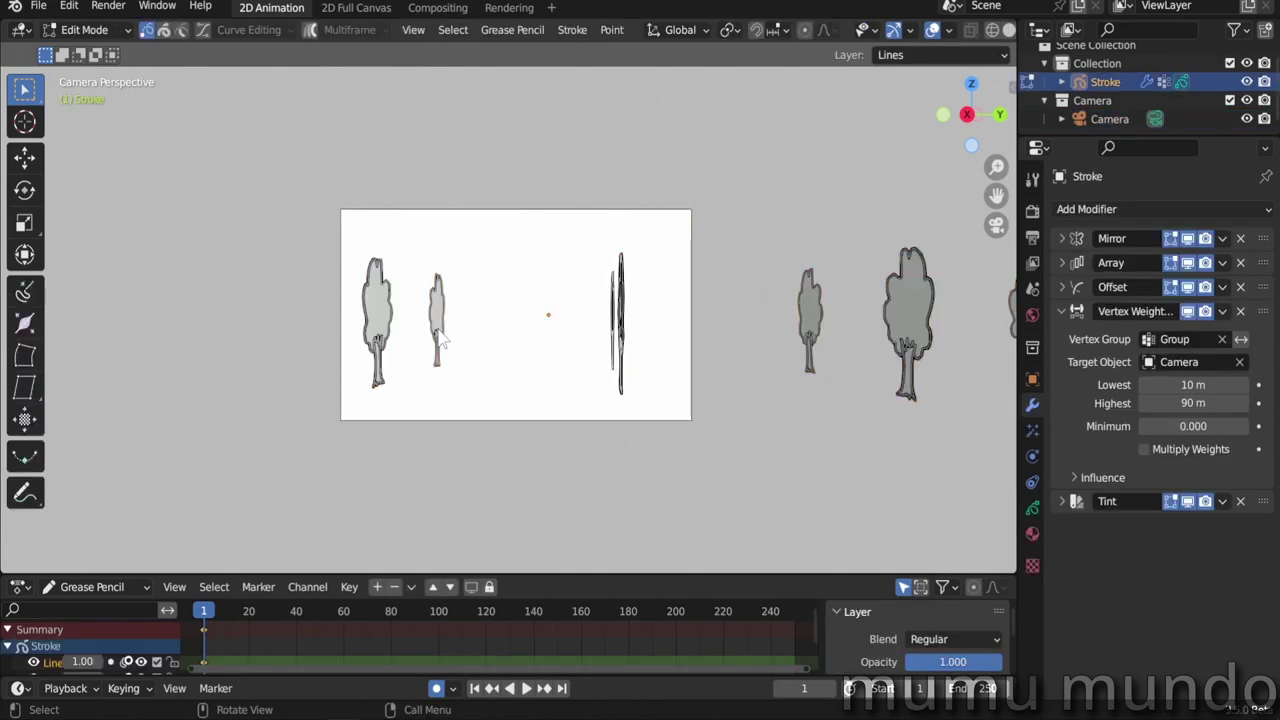
pyautogui.press('a')
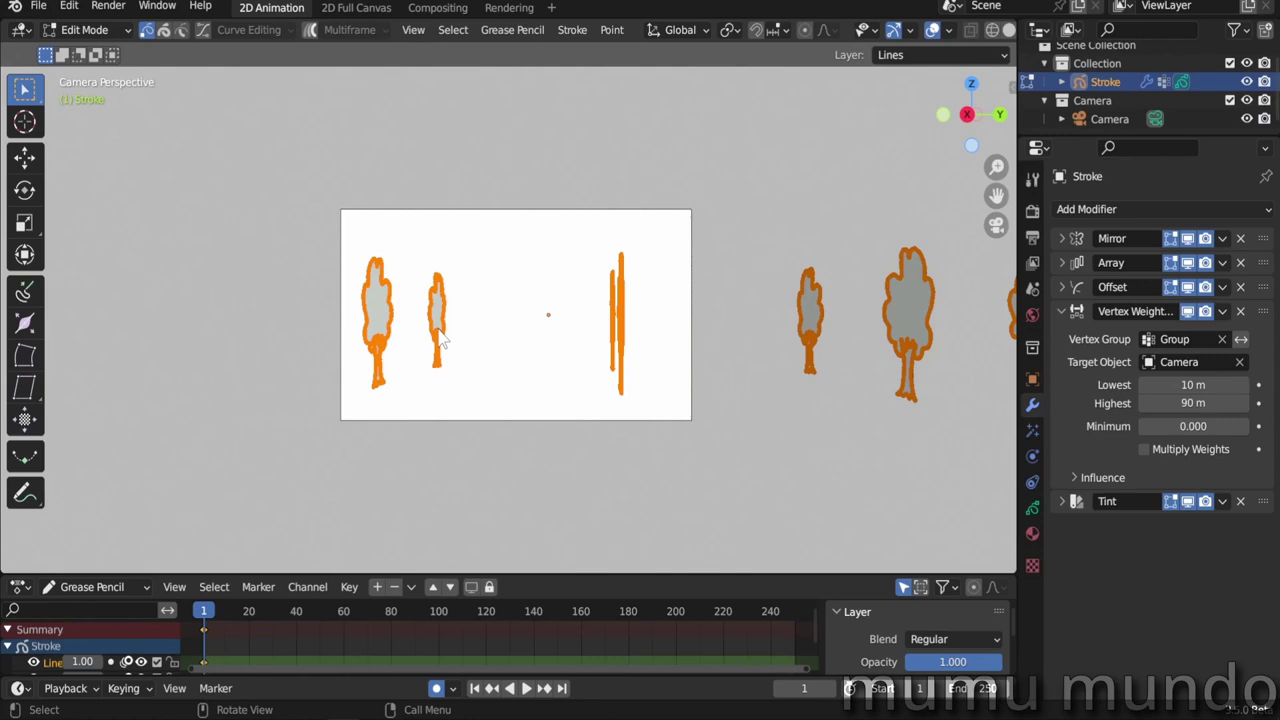
pyautogui.press('r')
pyautogui.press('z')
pyautogui.press('9')
pyautogui.press('0')
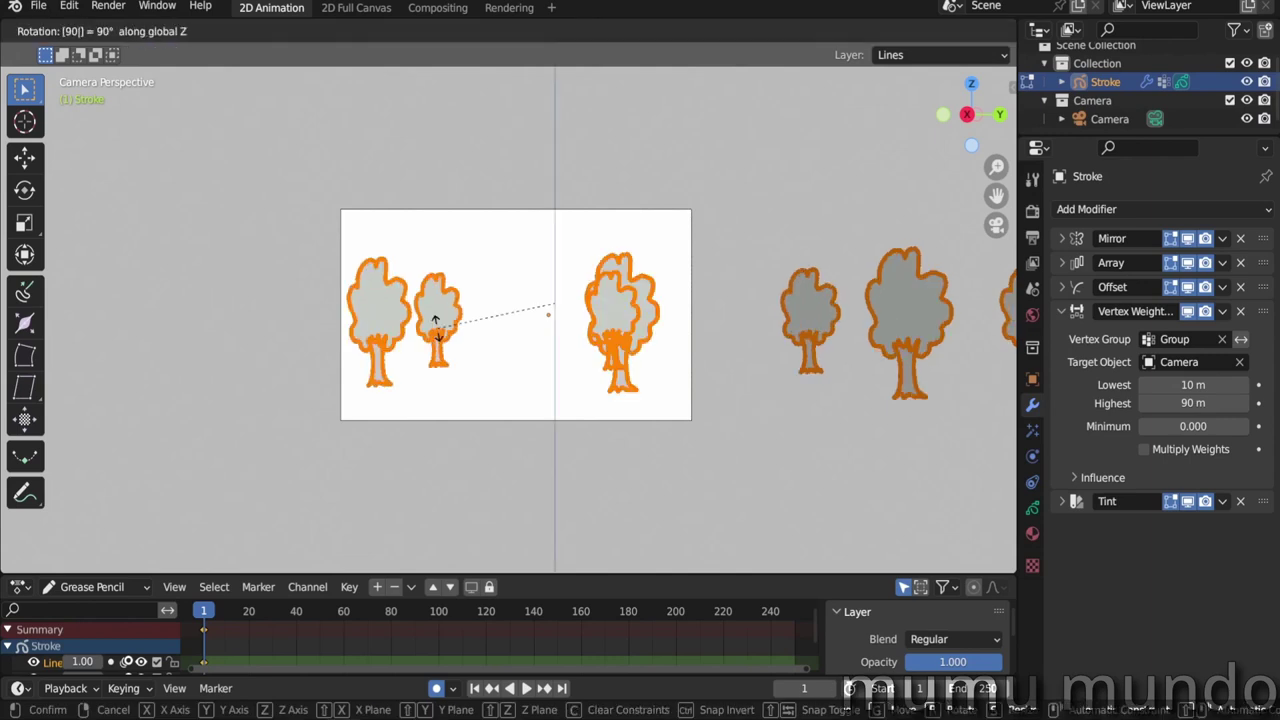
pyautogui.press('Return')
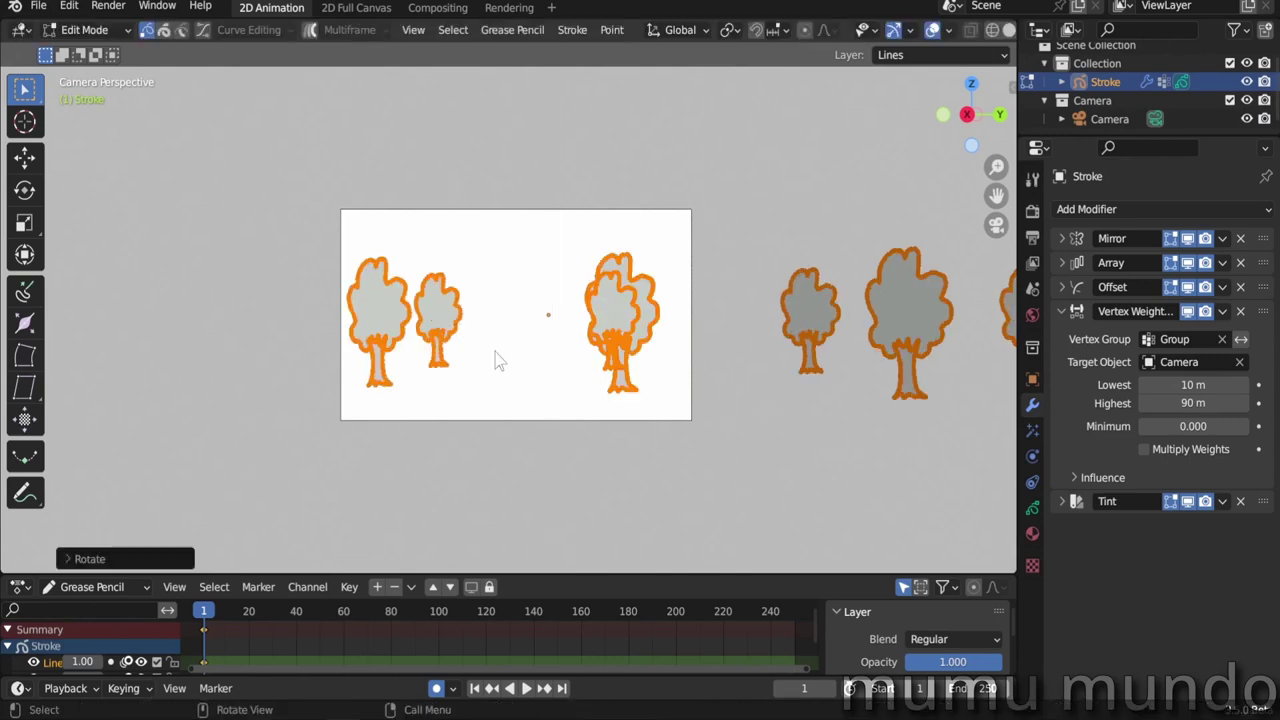
# Return to Object Mode and slide the tree object along the X axis
pyautogui.hotkey('ctrl', 'Tab')
pyautogui.click(400, 364)
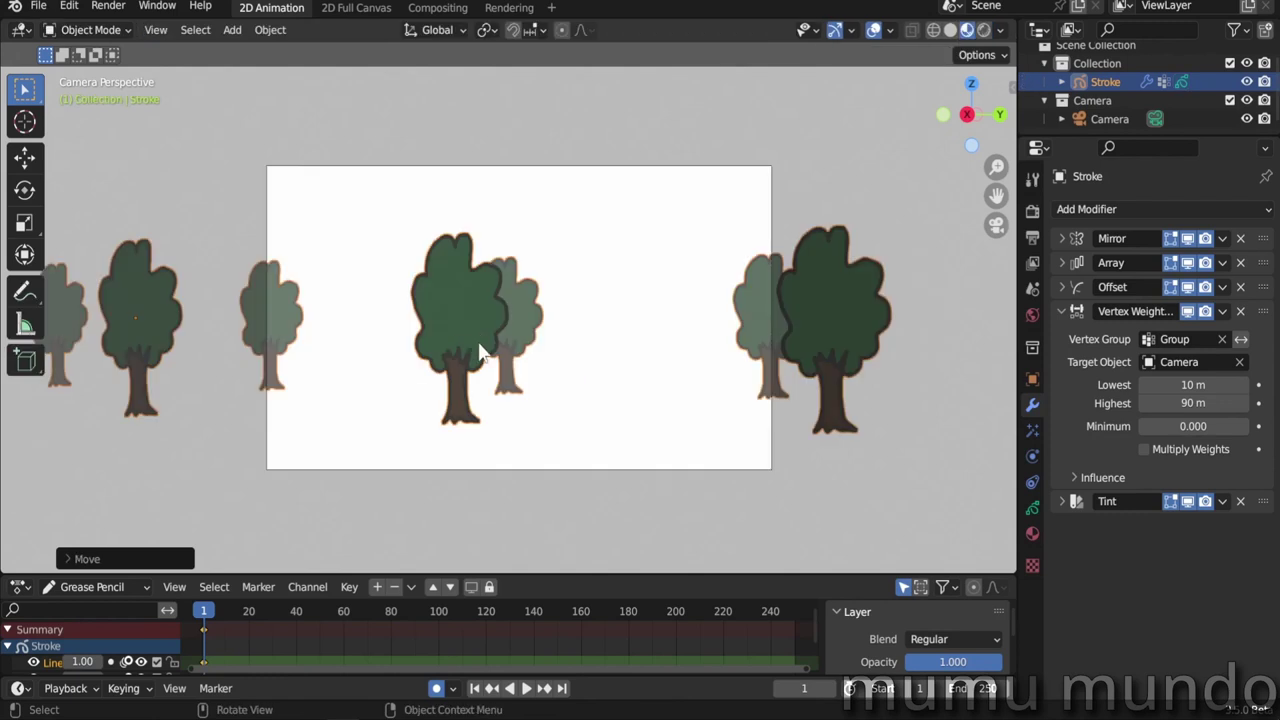
pyautogui.press('g')
pyautogui.press('x')
pyautogui.press('x')
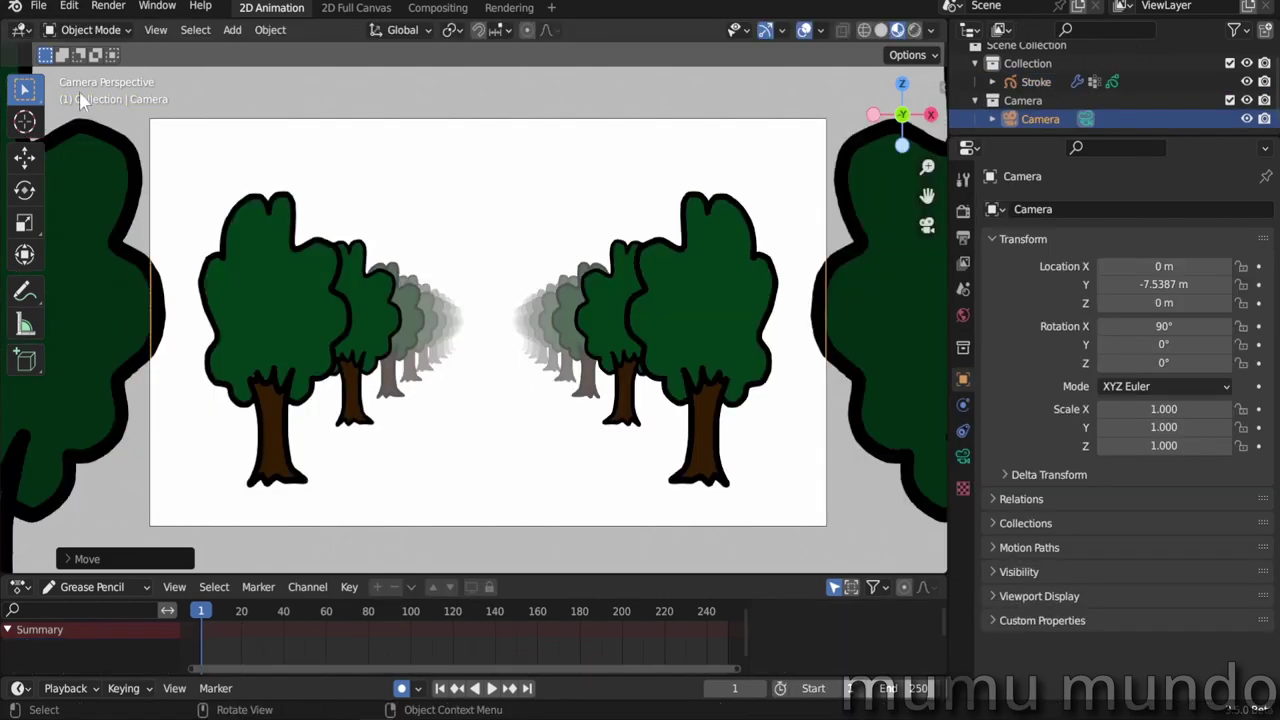
# Start a new 2D Animation scene from the File menu
pyautogui.click(38, 6)
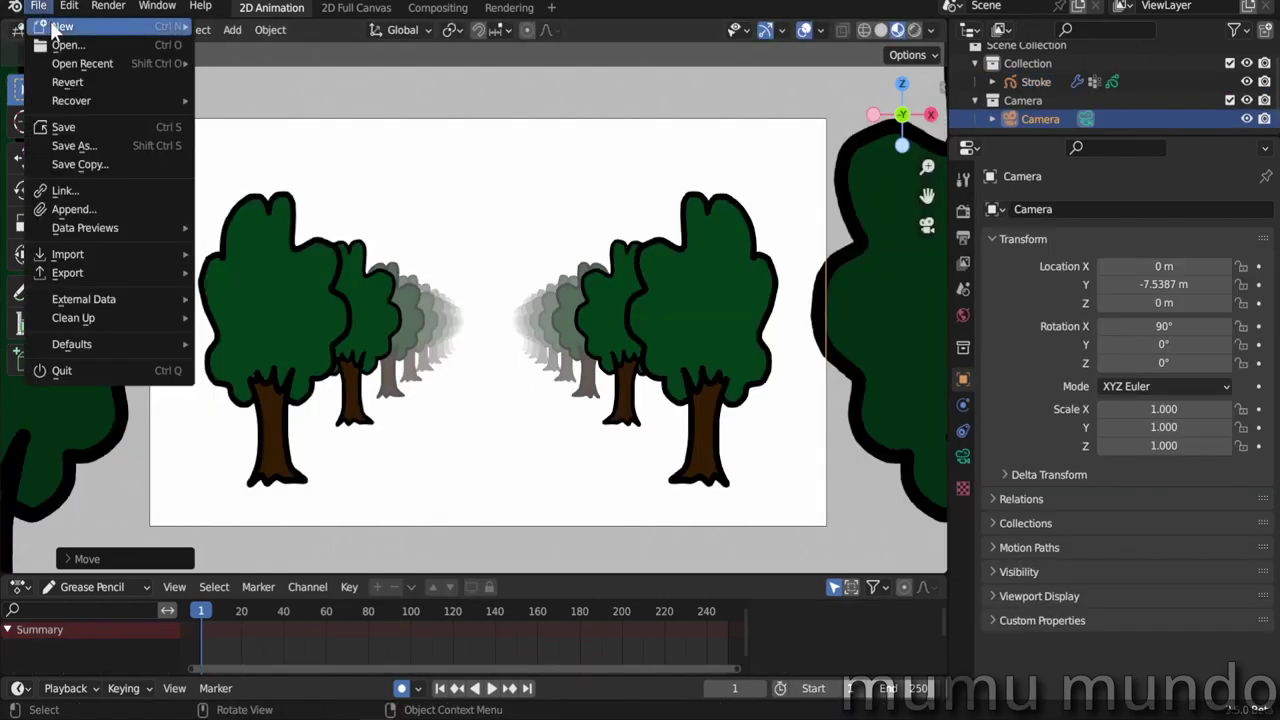
pyautogui.moveTo(55, 23)
pyautogui.click(240, 45)
pyautogui.moveTo(657, 388); pyautogui.dragTo(609, 360)
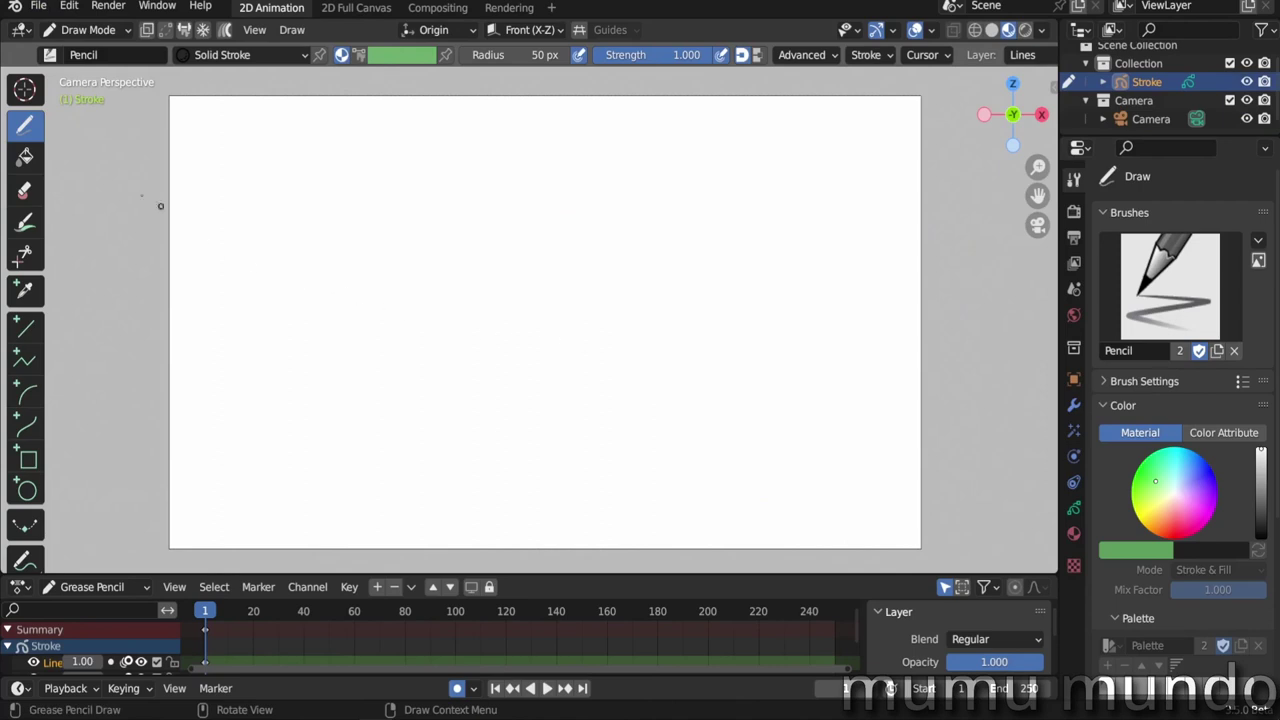
# Switch the brush to Solid Fill with Color Attribute and paint a dark green ground band
pyautogui.click(240, 59)
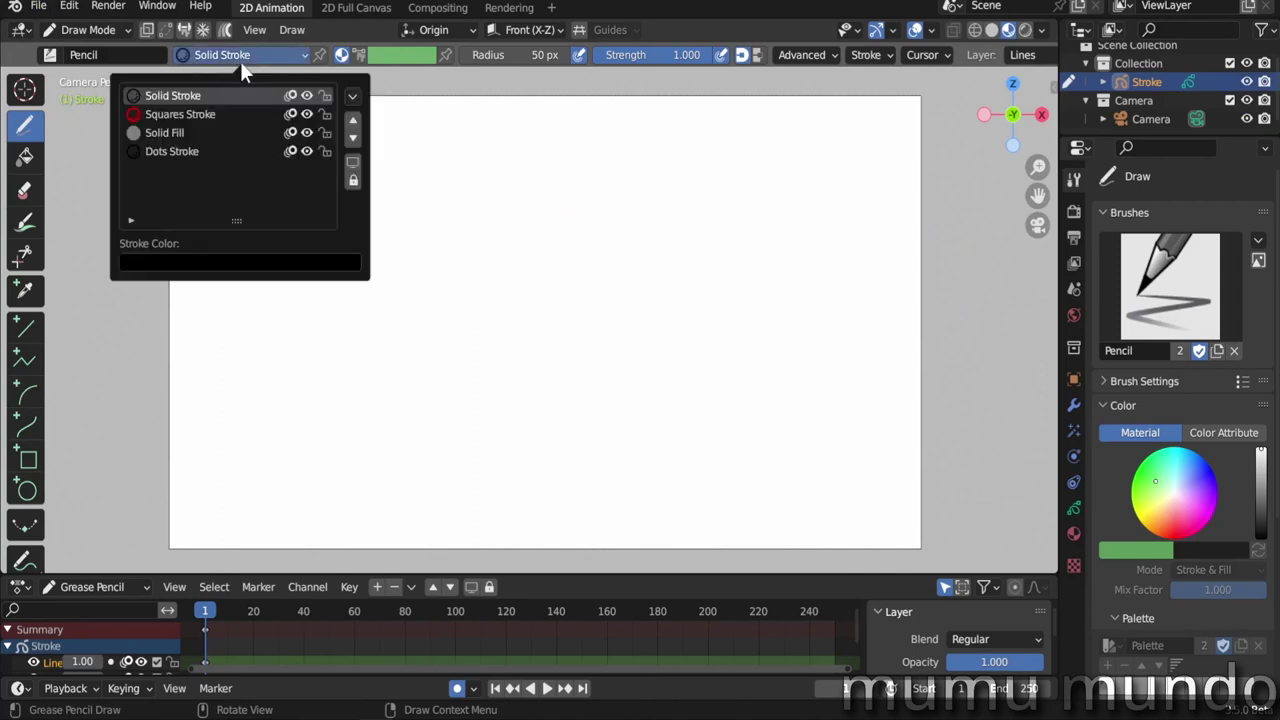
pyautogui.click(169, 132)
pyautogui.click(360, 54)
pyautogui.click(400, 54)
pyautogui.click(444, 445)
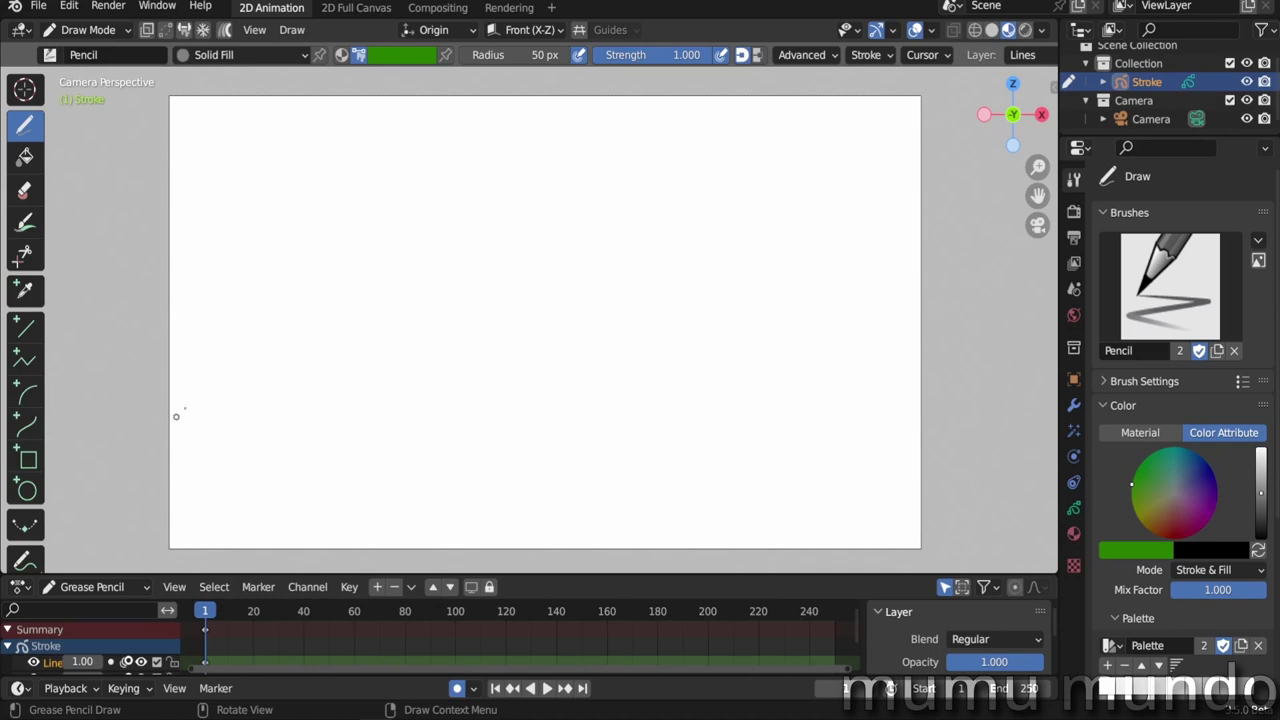
pyautogui.moveTo(151, 424)
pyautogui.mouseDown()
pyautogui.moveTo(782, 417)
pyautogui.moveTo(937, 433)
pyautogui.moveTo(769, 556)
pyautogui.moveTo(588, 564)
pyautogui.moveTo(190, 440)
pyautogui.mouseUp()
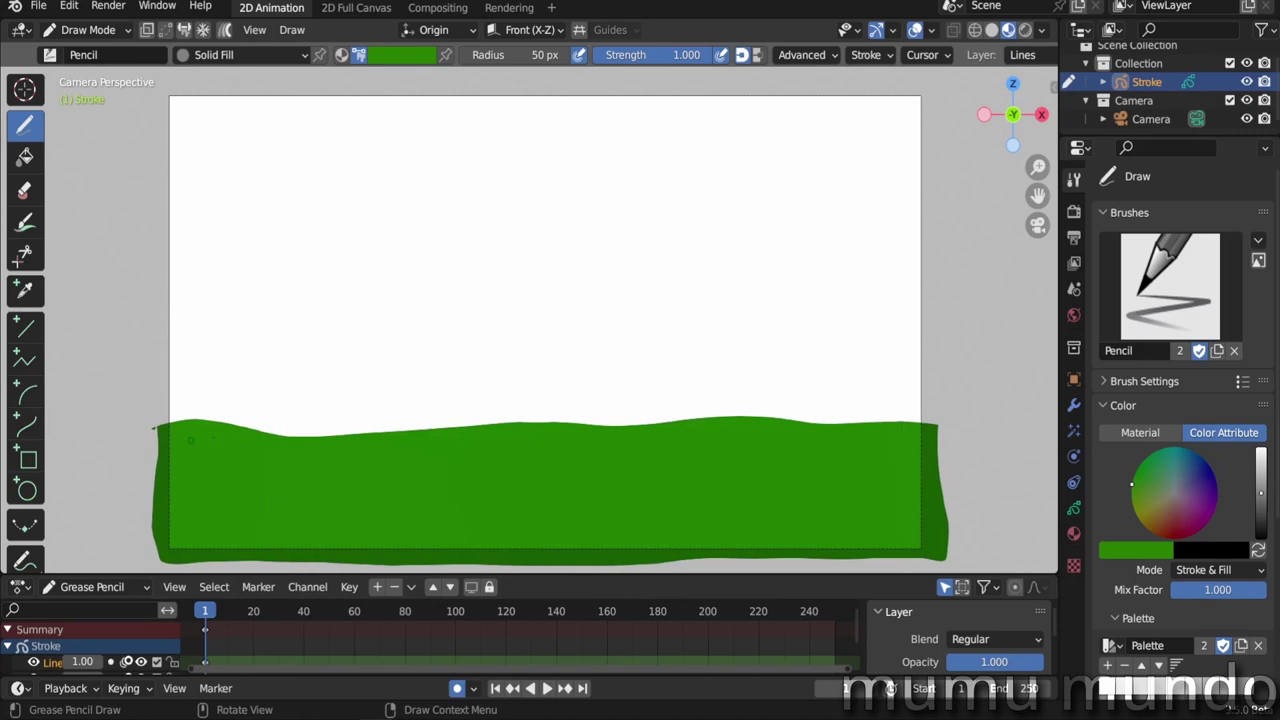
# Enable Draw Strokes on Back and paint a light-green hill band behind the ground
pyautogui.click(399, 56)
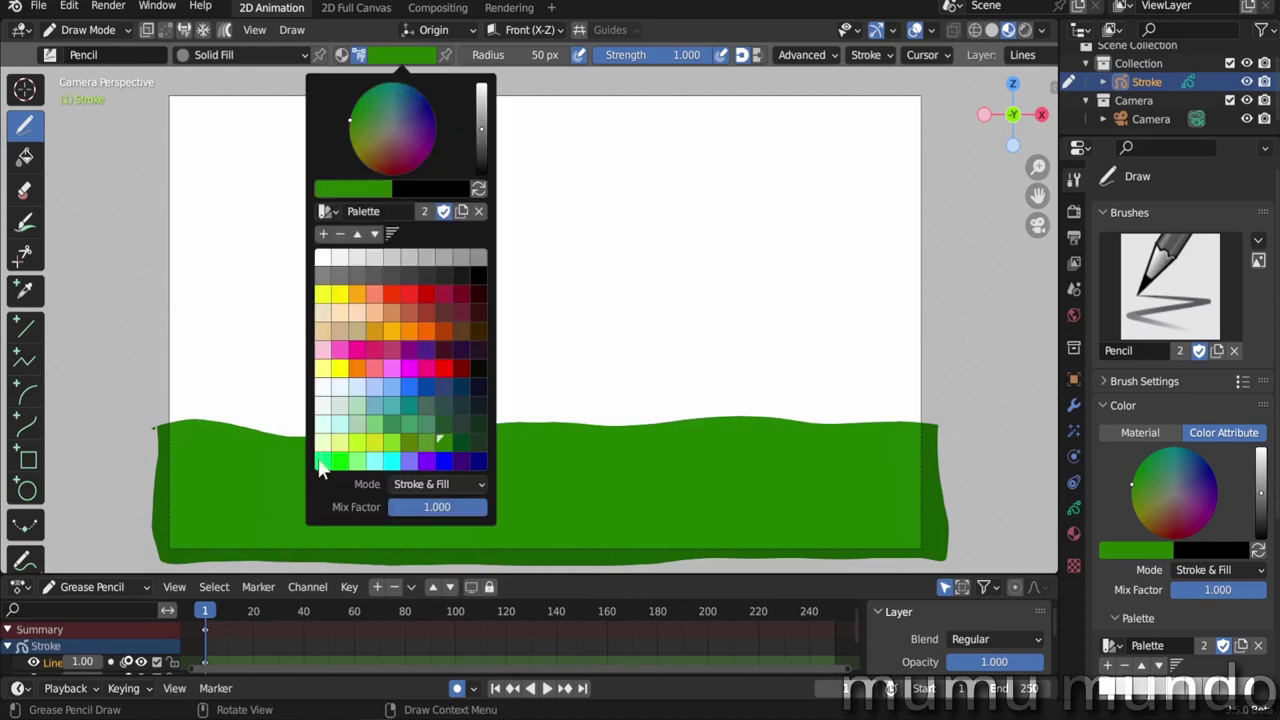
pyautogui.click(409, 438)
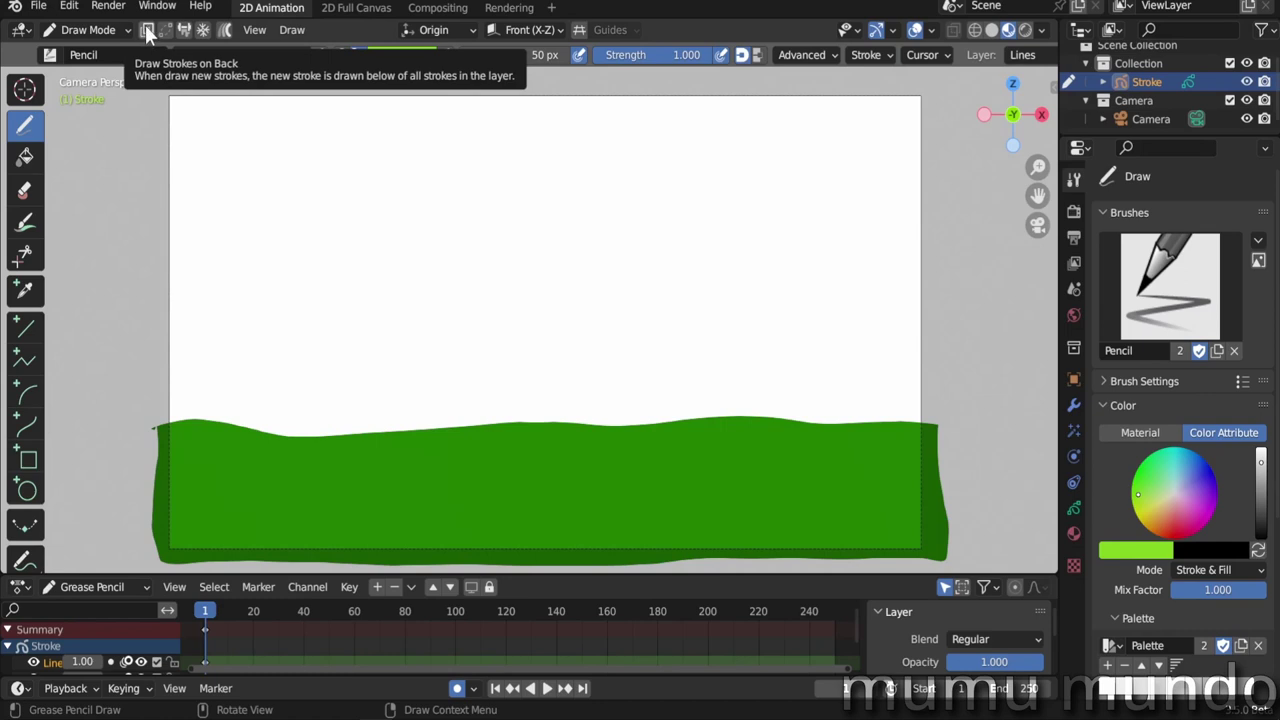
pyautogui.click(146, 29)
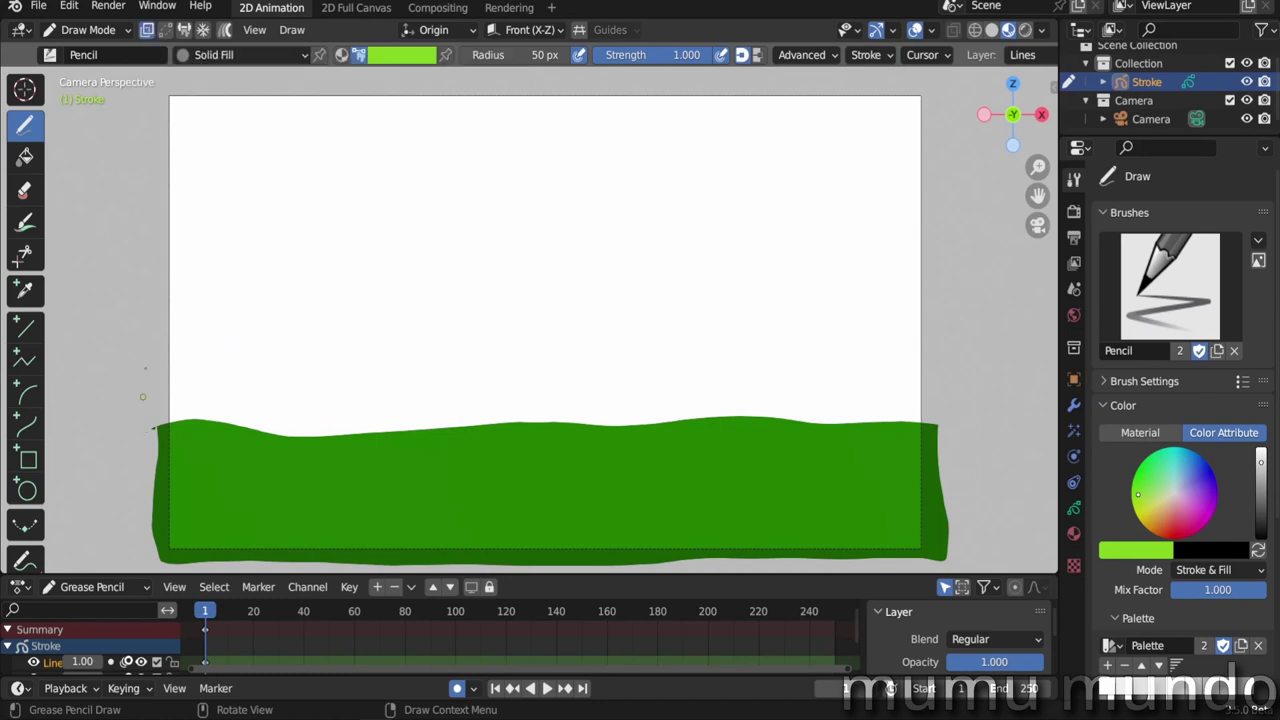
pyautogui.moveTo(933, 348); pyautogui.dragTo(150, 400)
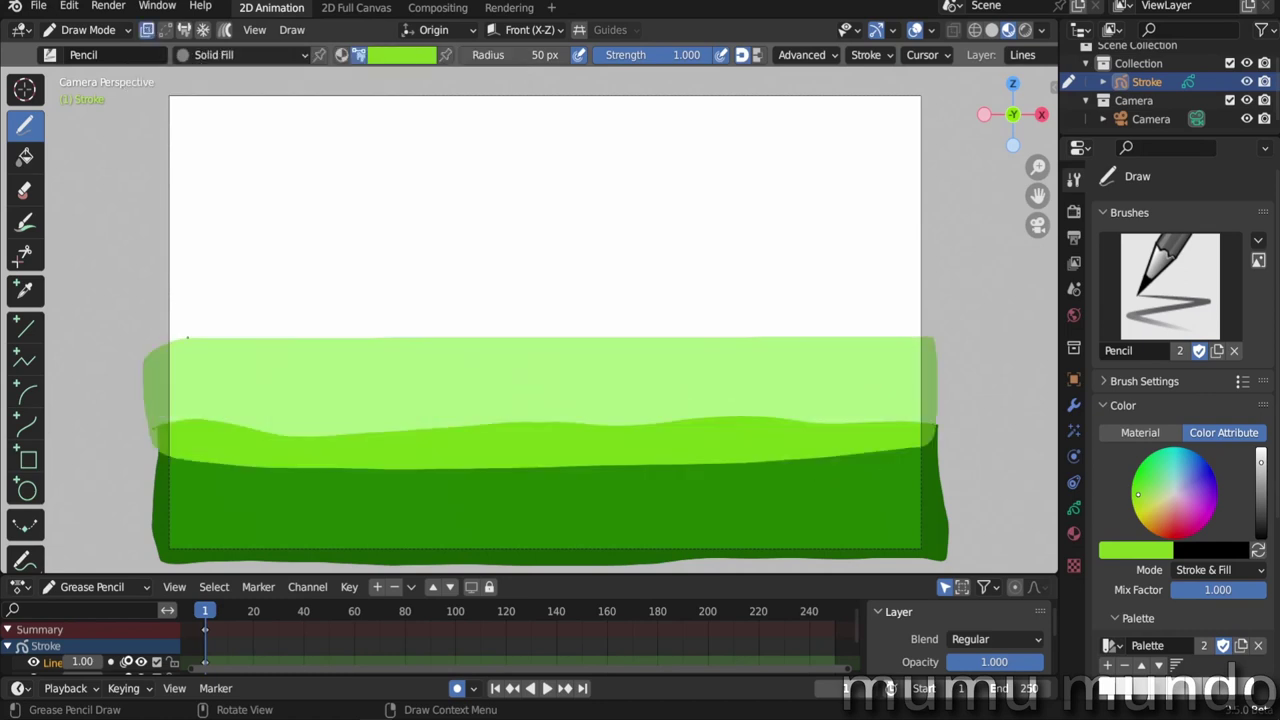
# Paint olive-green hills, dark mountains and a blue sky behind, then open the modifier list
pyautogui.click(400, 54)
pyautogui.click(1175, 490)
pyautogui.click(400, 54)
pyautogui.moveTo(160, 300)
pyautogui.mouseDown()
pyautogui.moveTo(940, 300)
pyautogui.moveTo(748, 254)
pyautogui.moveTo(943, 258)
pyautogui.moveTo(955, 290)
pyautogui.mouseUp()
pyautogui.click(477, 466)
pyautogui.click(1261, 458)
pyautogui.click(1150, 470)
pyautogui.click(1073, 405)
pyautogui.click(1126, 209)
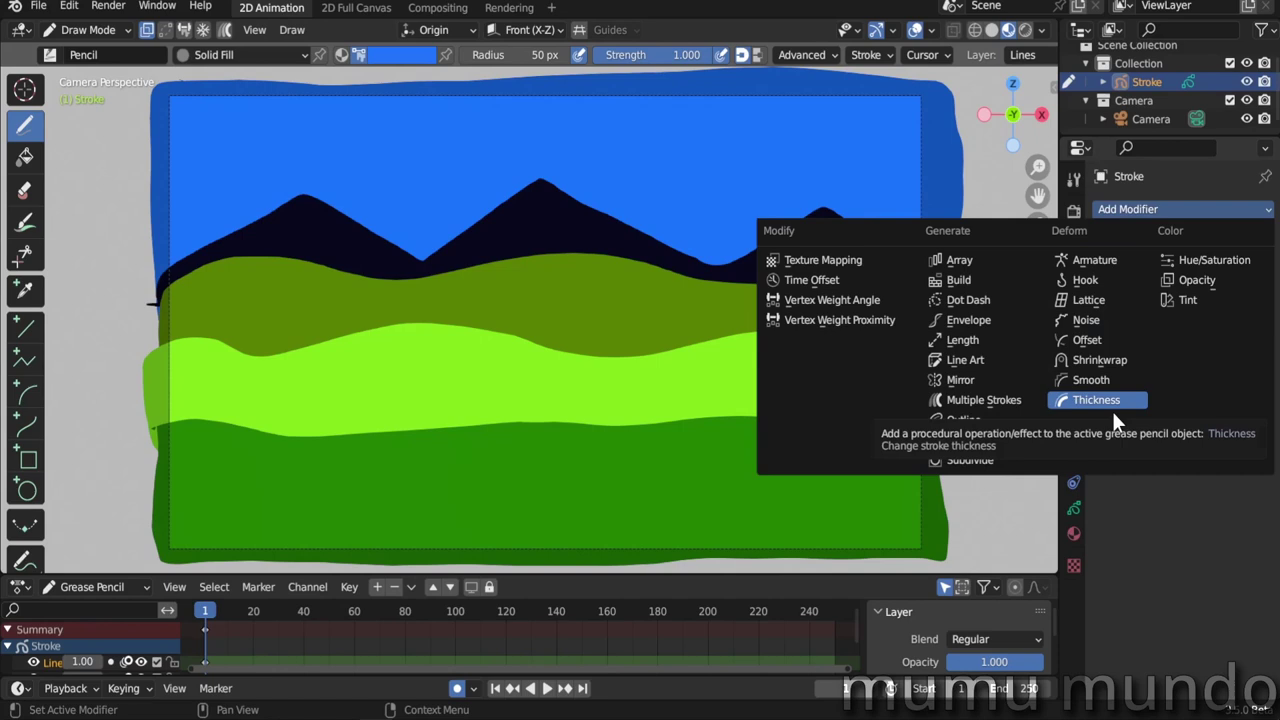
# Add an Offset modifier in Stroke mode with a per-stroke Y offset of 11.70, viewed through the camera
pyautogui.click(1098, 340)
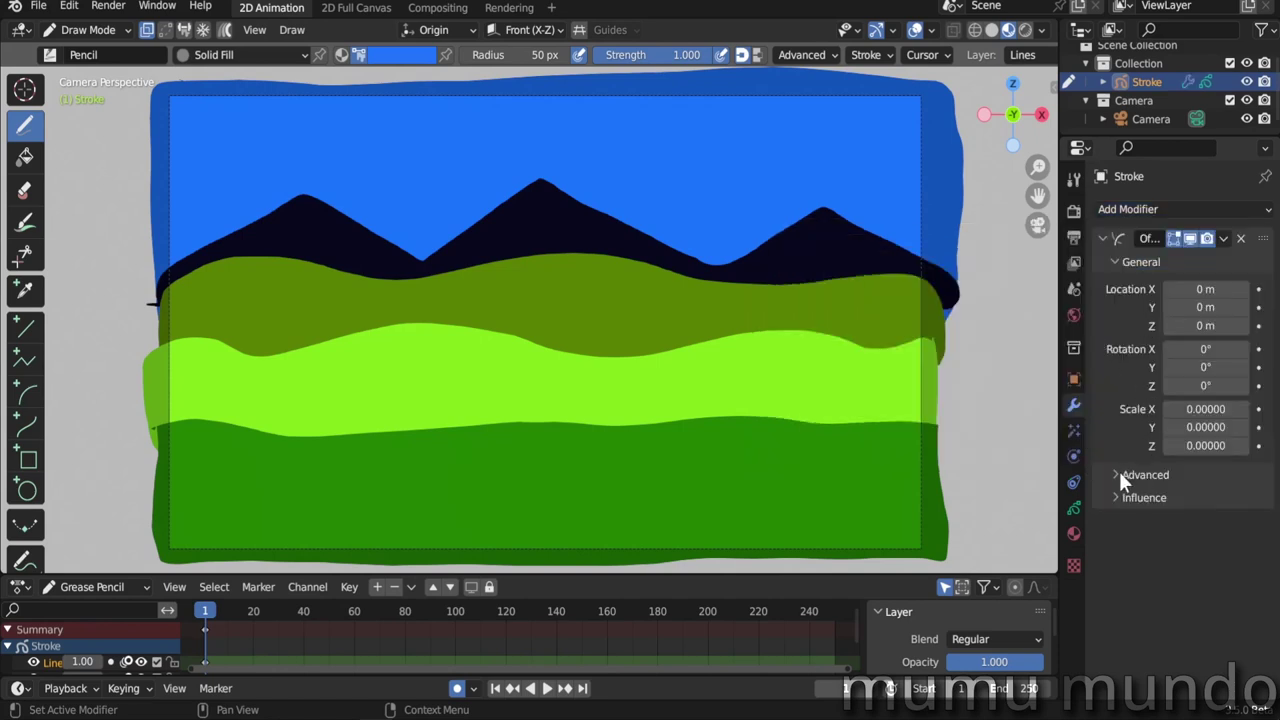
pyautogui.click(1119, 474)
pyautogui.scroll(-2, 1118, 428)
pyautogui.click(1208, 428)
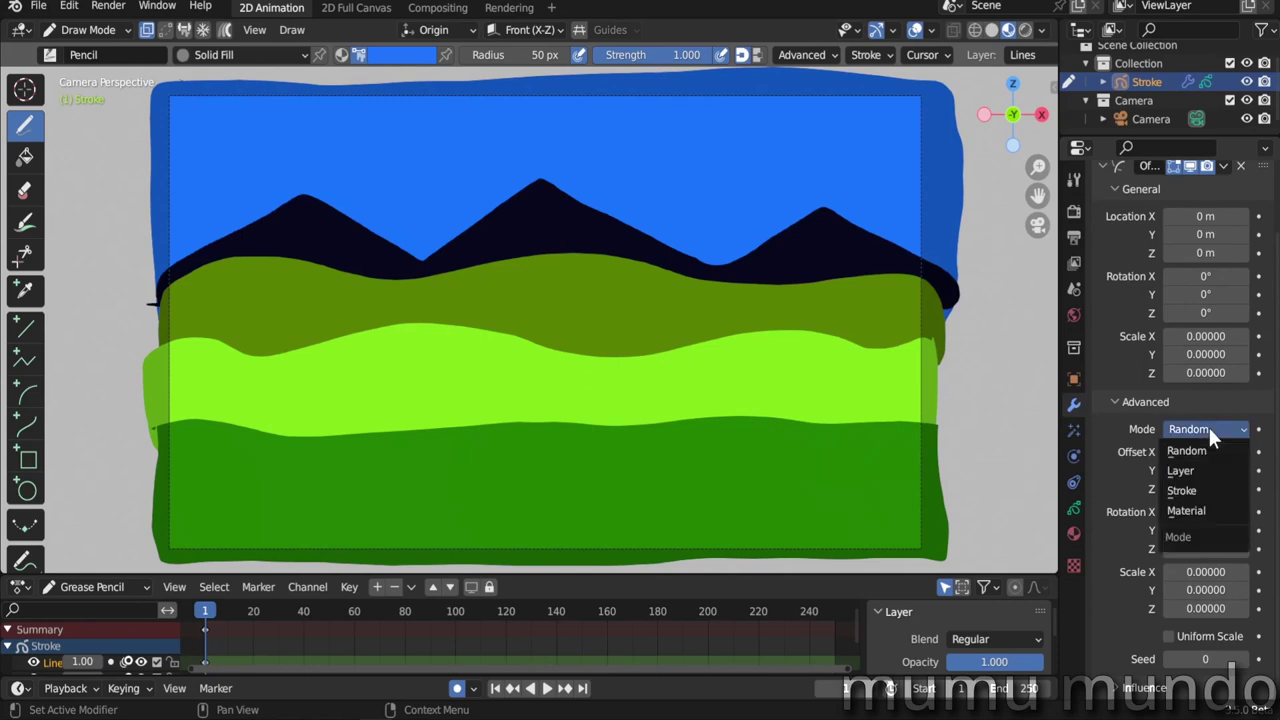
pyautogui.click(1197, 491)
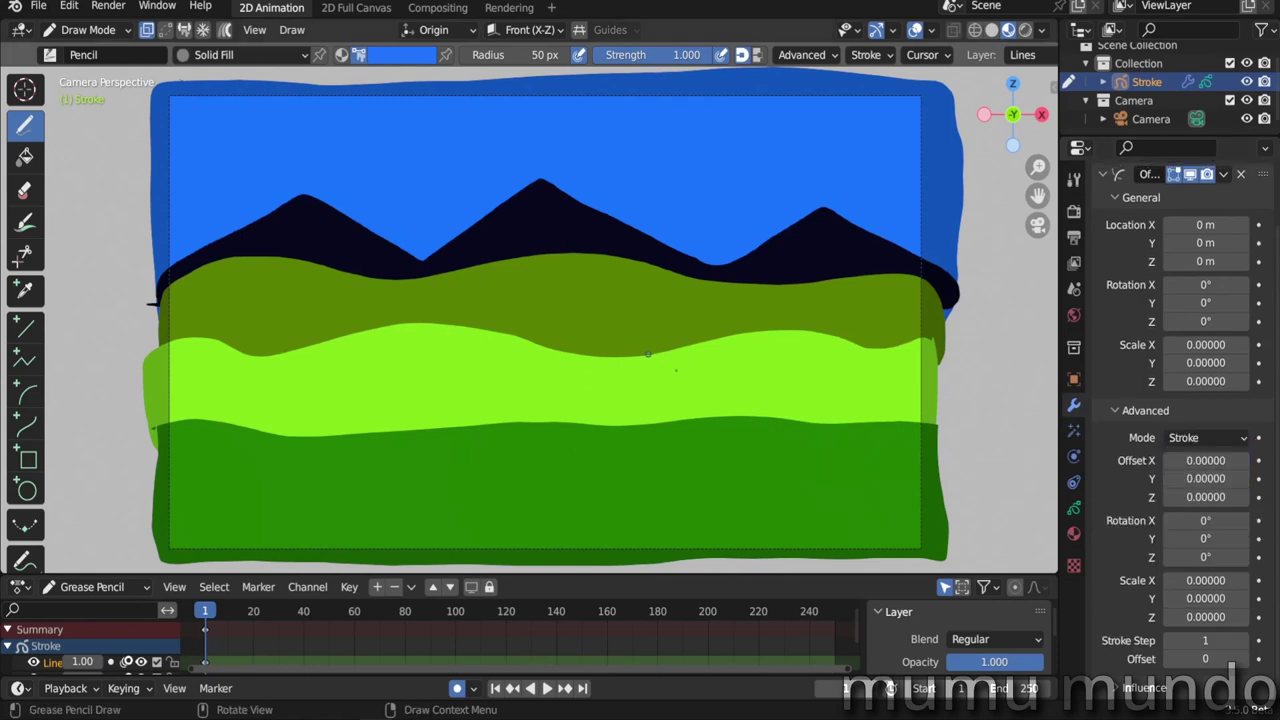
pyautogui.moveTo(1190, 478); pyautogui.dragTo(1260, 478)
pyautogui.moveTo(760, 430); pyautogui.dragTo(523, 406, button='middle')
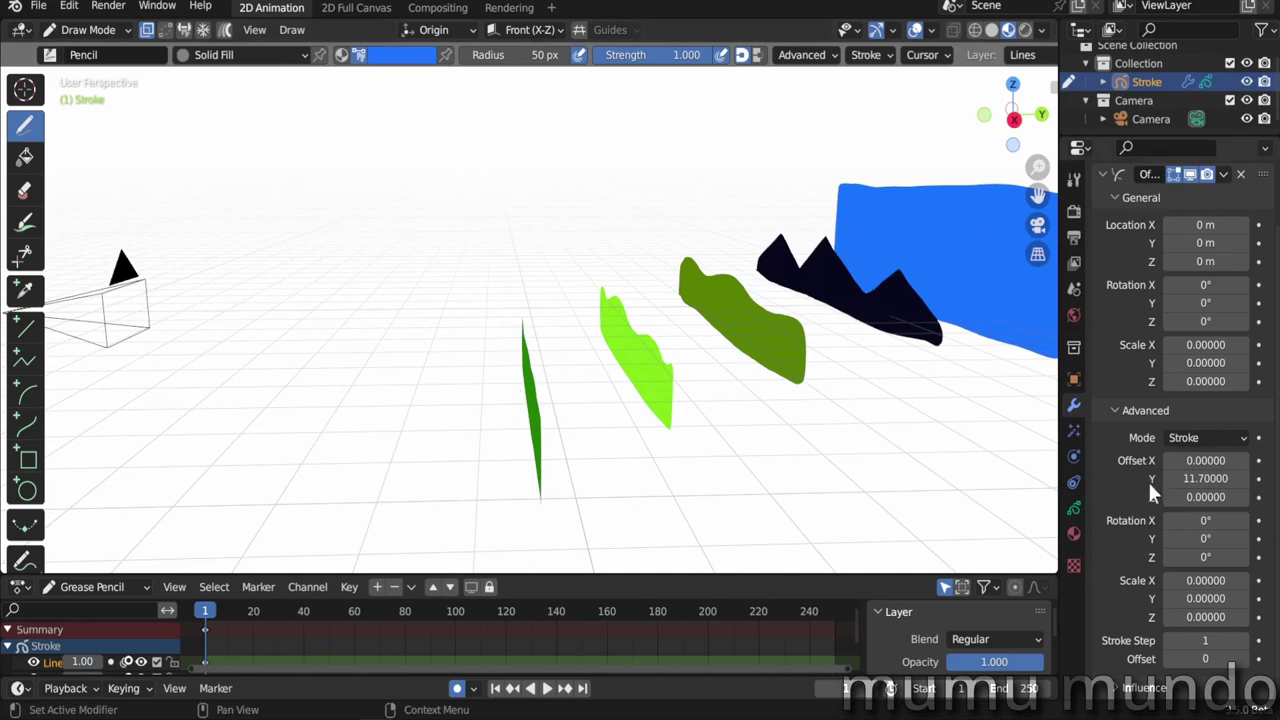
pyautogui.click(1190, 437)
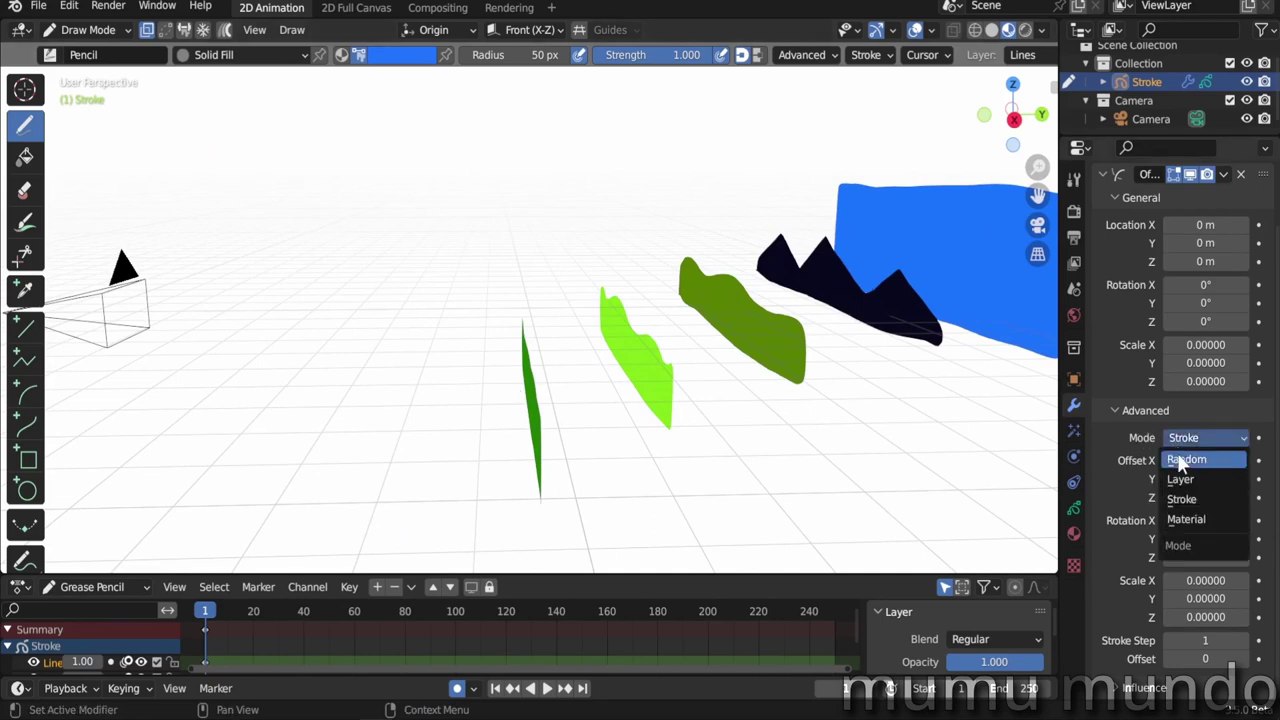
pyautogui.click(1199, 438)
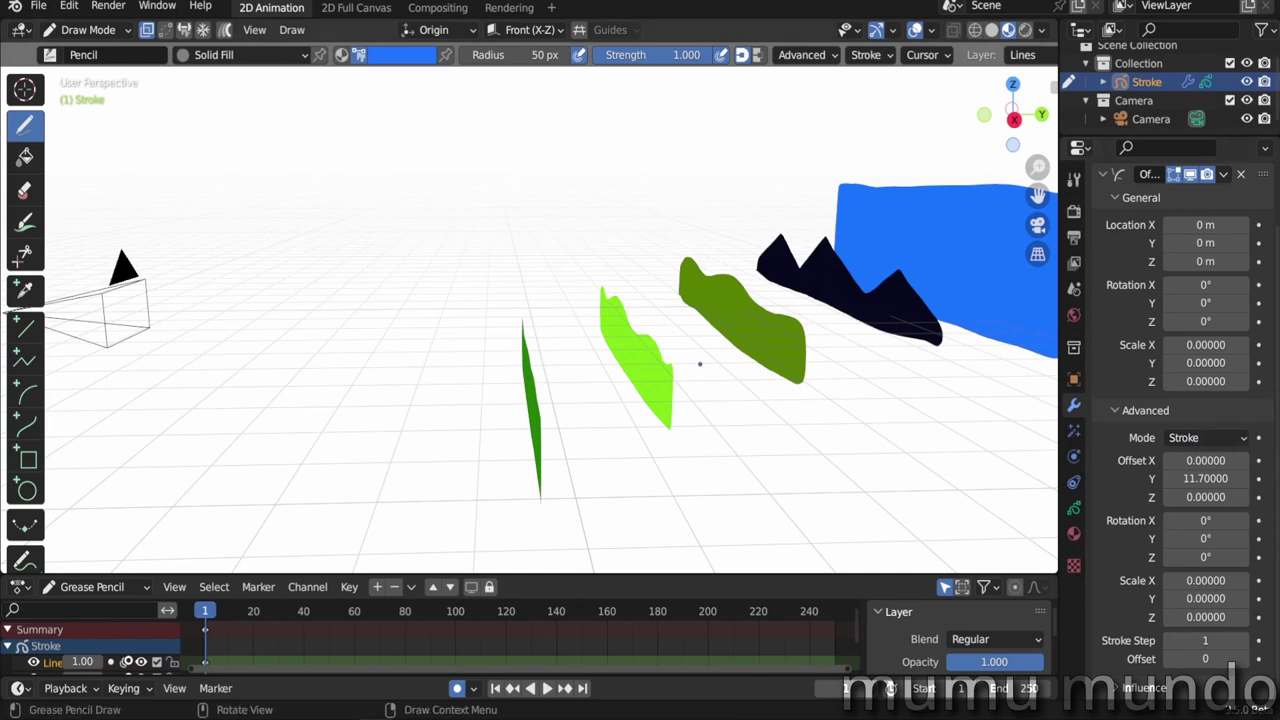
pyautogui.press('KP_0')
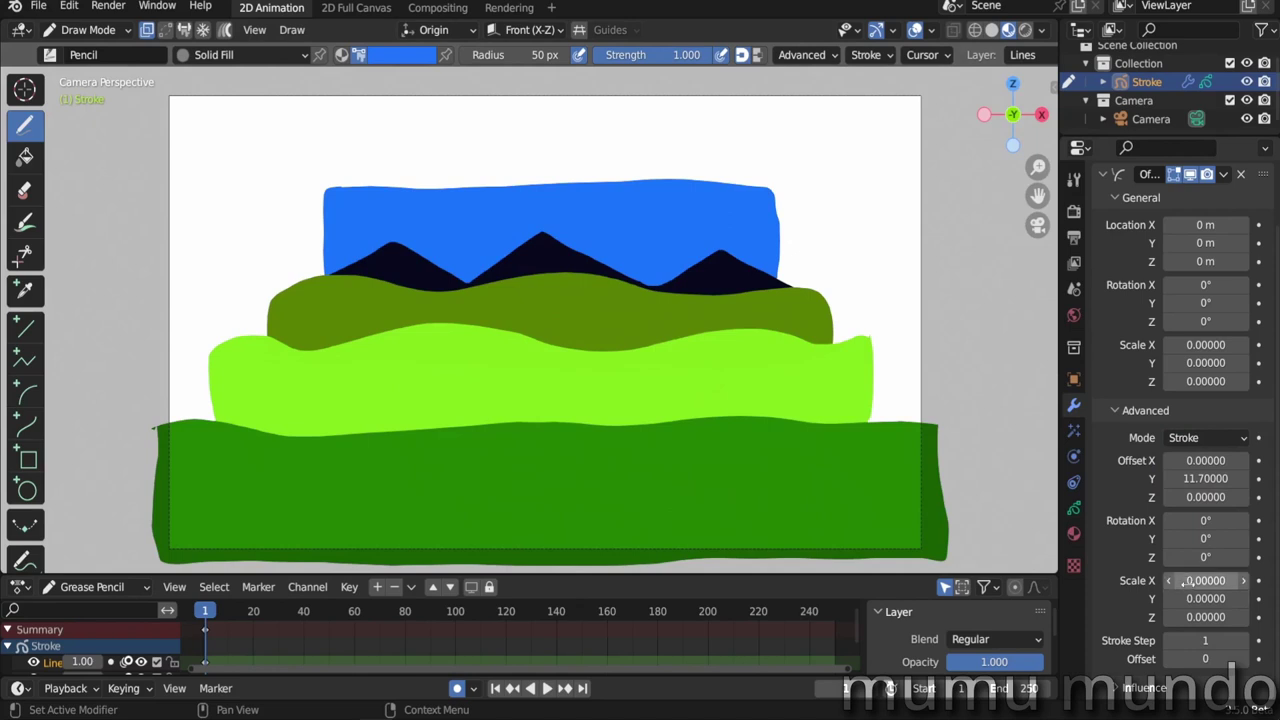
# Set the per-stroke Scale X and Z to 1.02, then check the layers from the camera
pyautogui.moveTo(1185, 580)
pyautogui.mouseDown()
pyautogui.moveTo(1240, 580)
pyautogui.moveTo(1212, 596)
pyautogui.mouseUp()
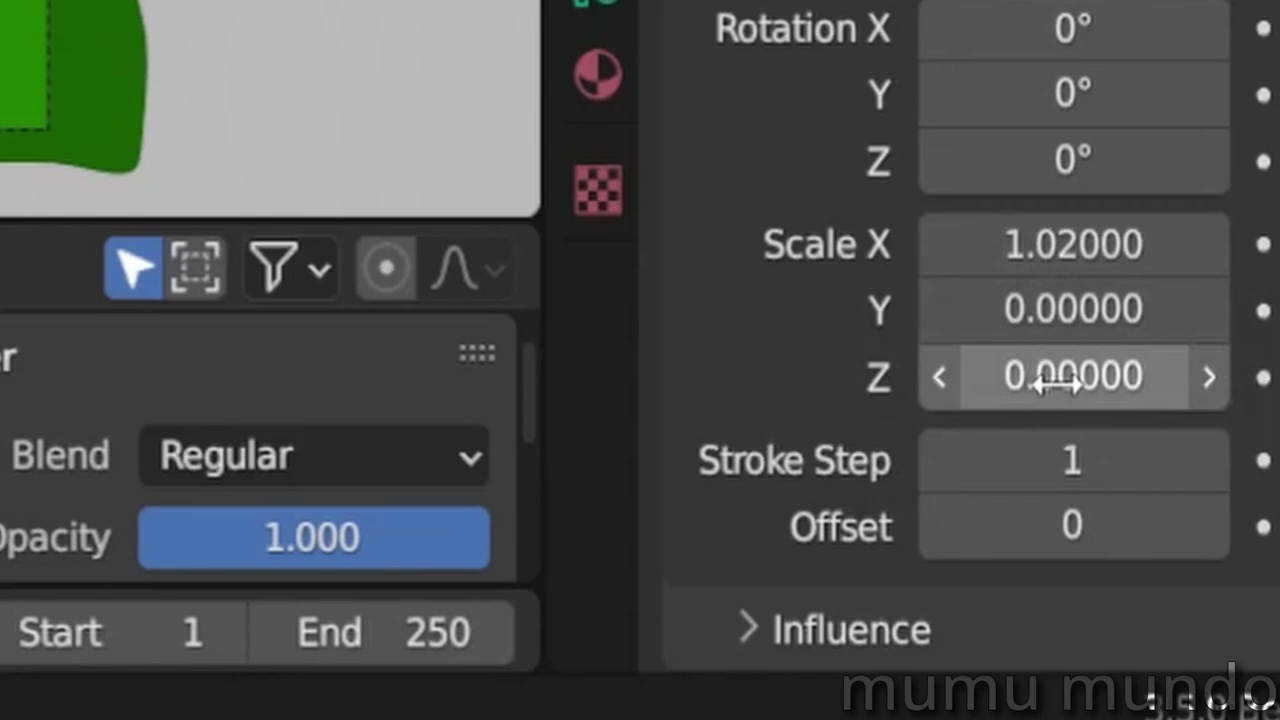
pyautogui.click(1166, 378)
pyautogui.write('1.02')
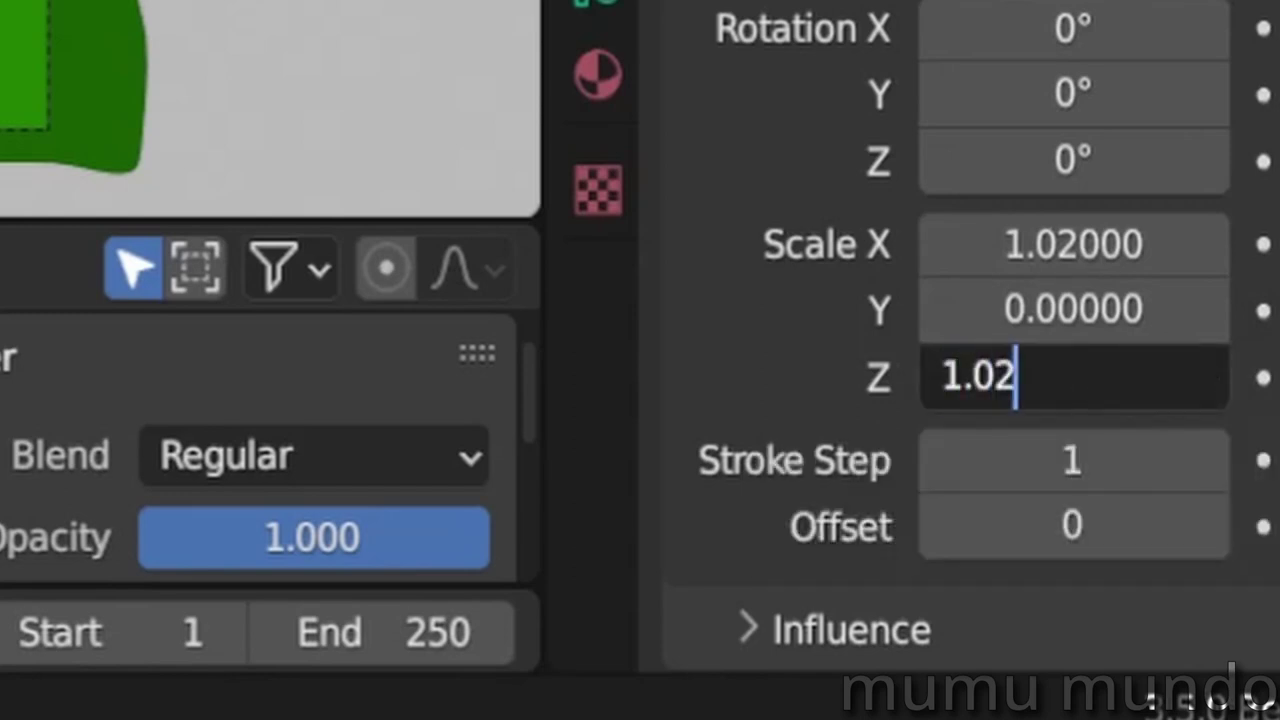
pyautogui.press('Return')
pyautogui.moveTo(729, 391)
pyautogui.mouseDown(button='middle')
pyautogui.moveTo(762, 446)
pyautogui.moveTo(791, 449)
pyautogui.mouseUp(button='middle')
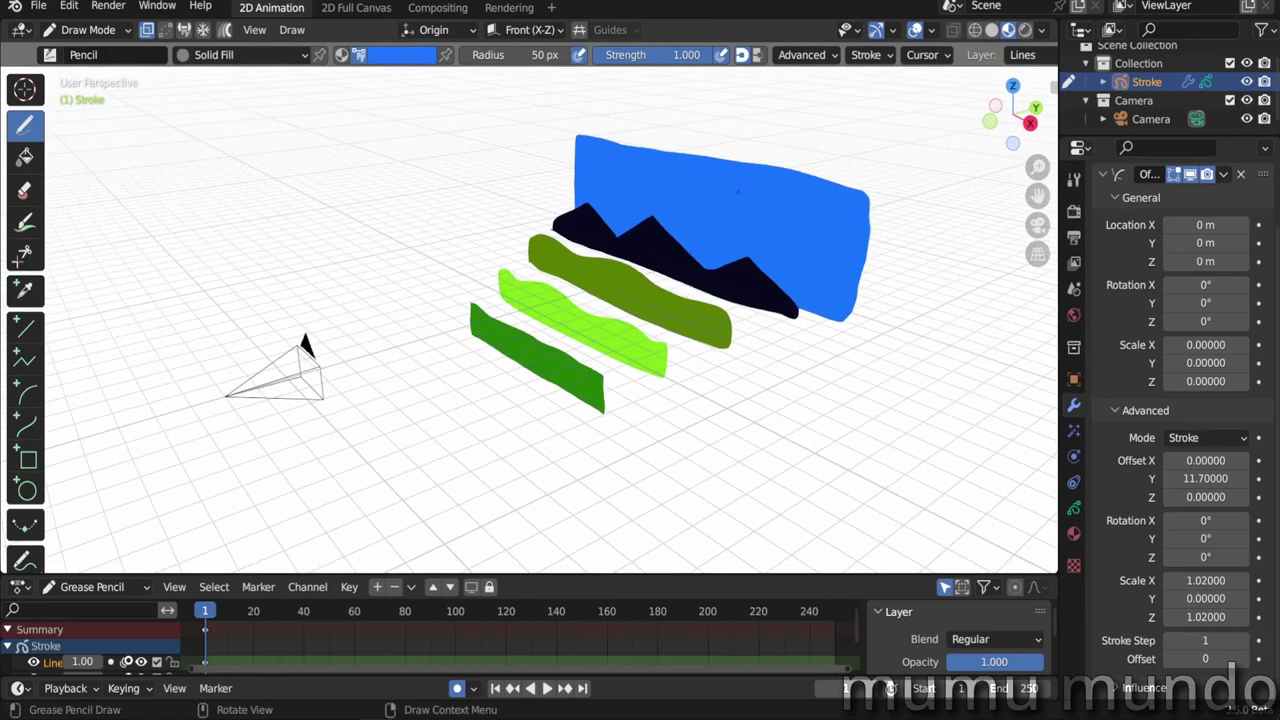
pyautogui.press('KP_0')
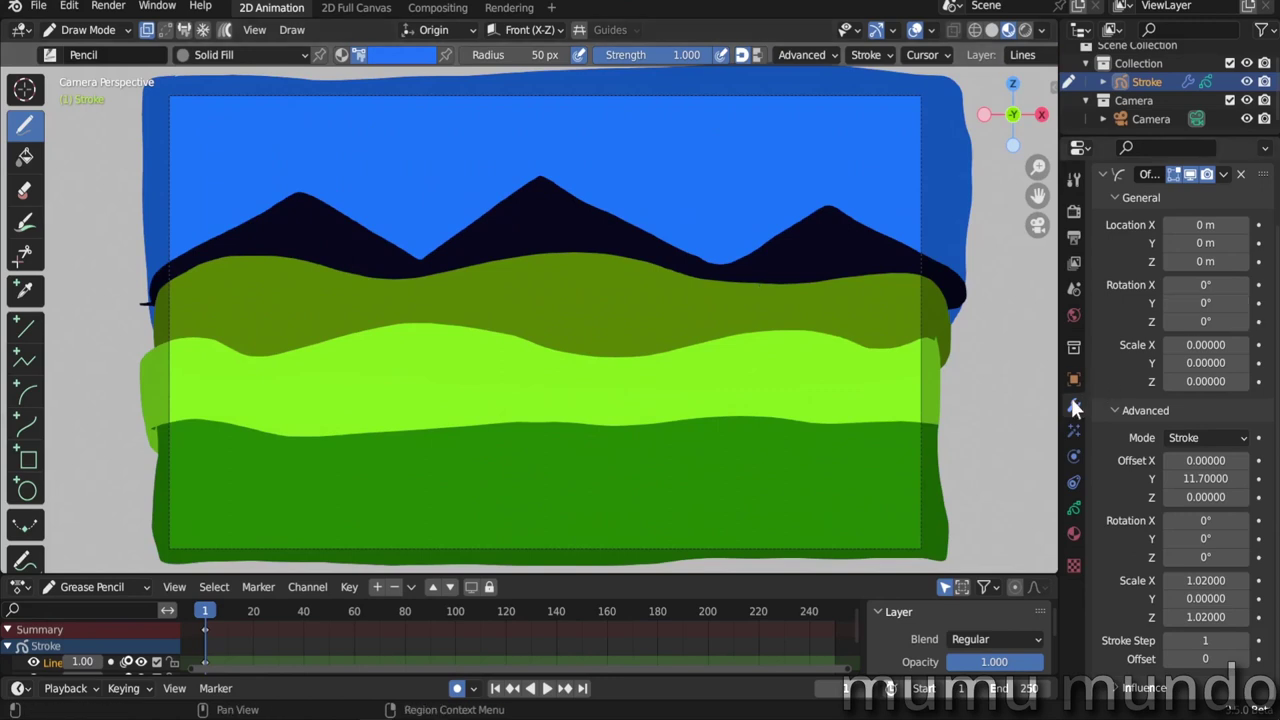
# Add a Vertex Weight Proximity modifier using vertex group Group and the Camera as target
pyautogui.click(1103, 174)
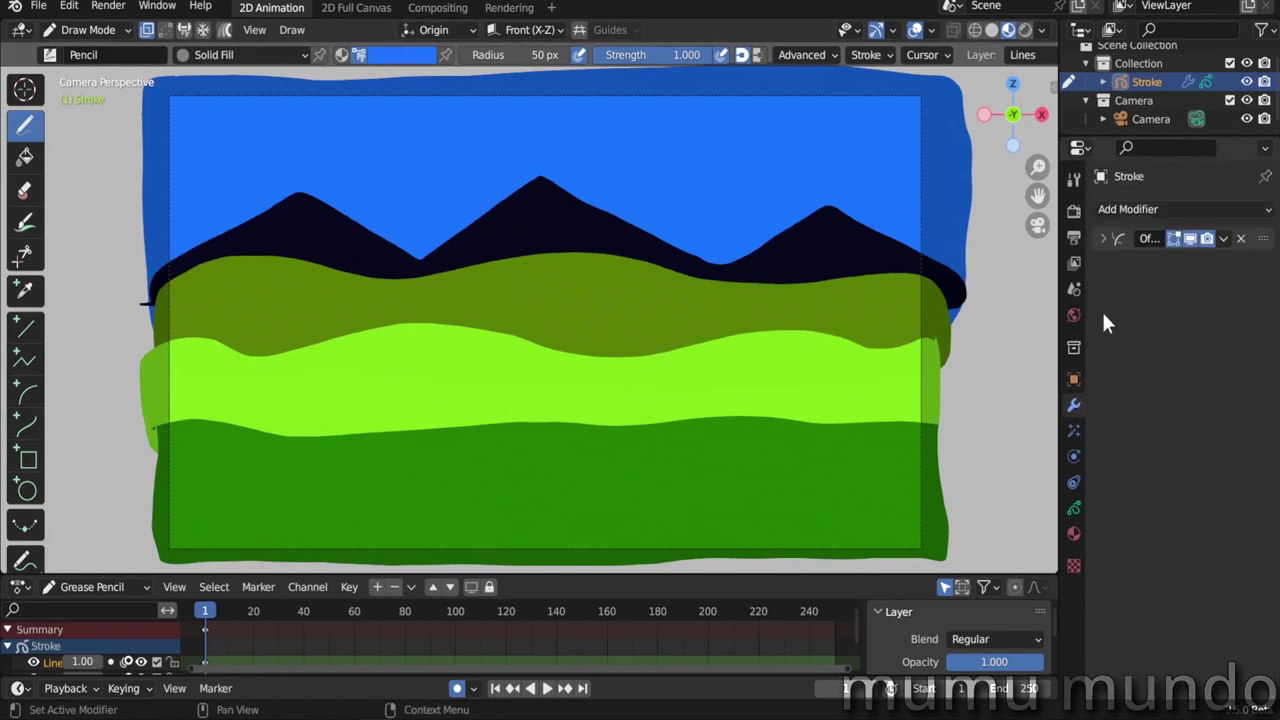
pyautogui.click(1130, 209)
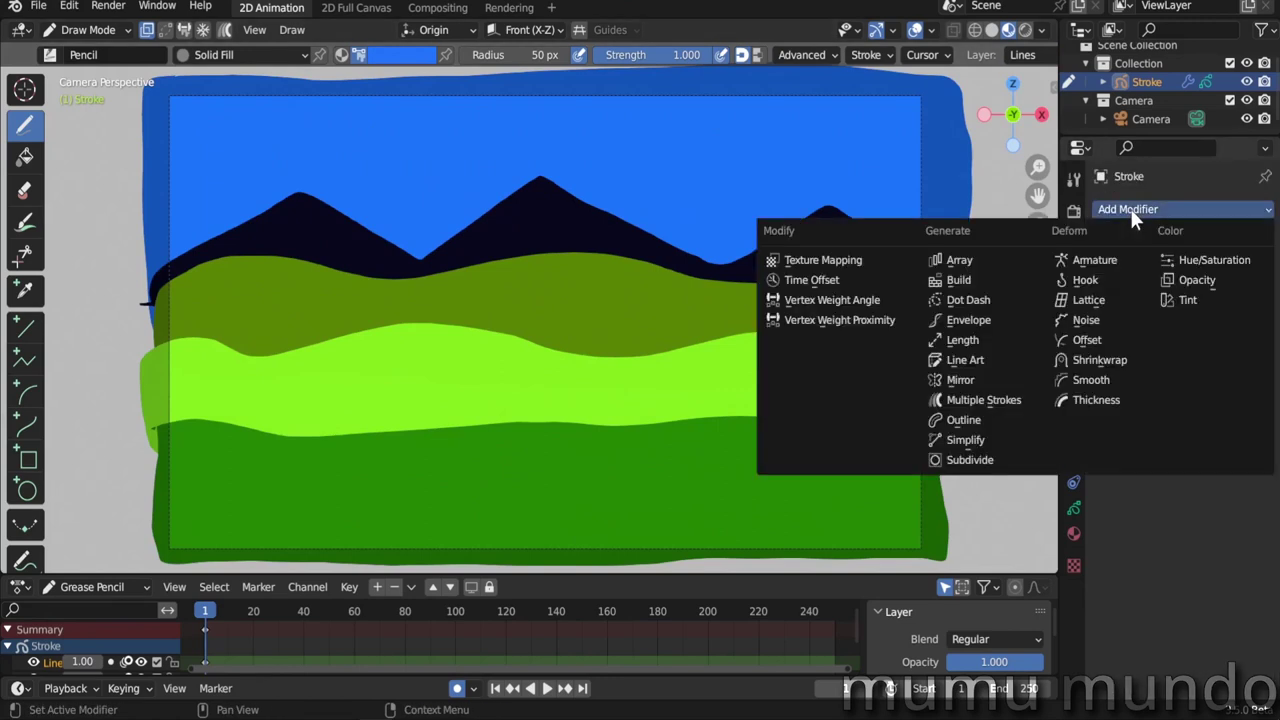
pyautogui.click(869, 318)
pyautogui.click(1074, 508)
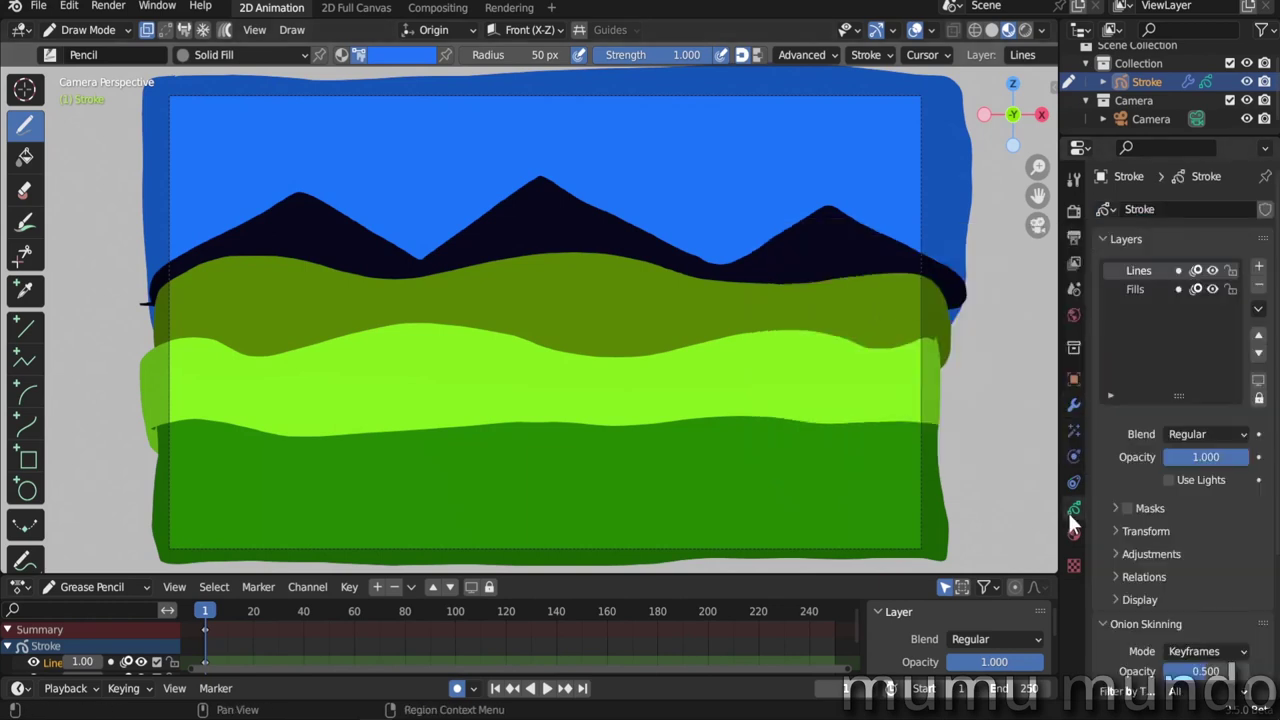
pyautogui.scroll(-5, 1206, 537)
pyautogui.click(1122, 614)
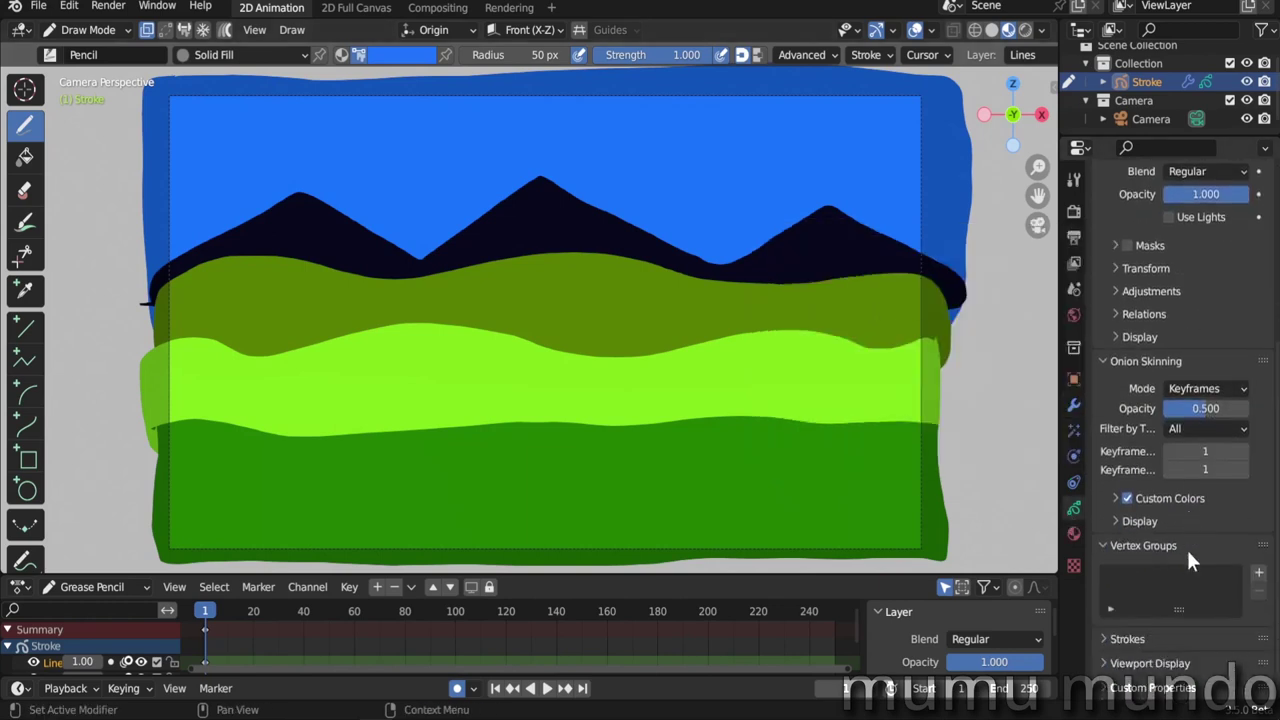
pyautogui.click(1074, 405)
pyautogui.click(1195, 290)
pyautogui.click(1178, 321)
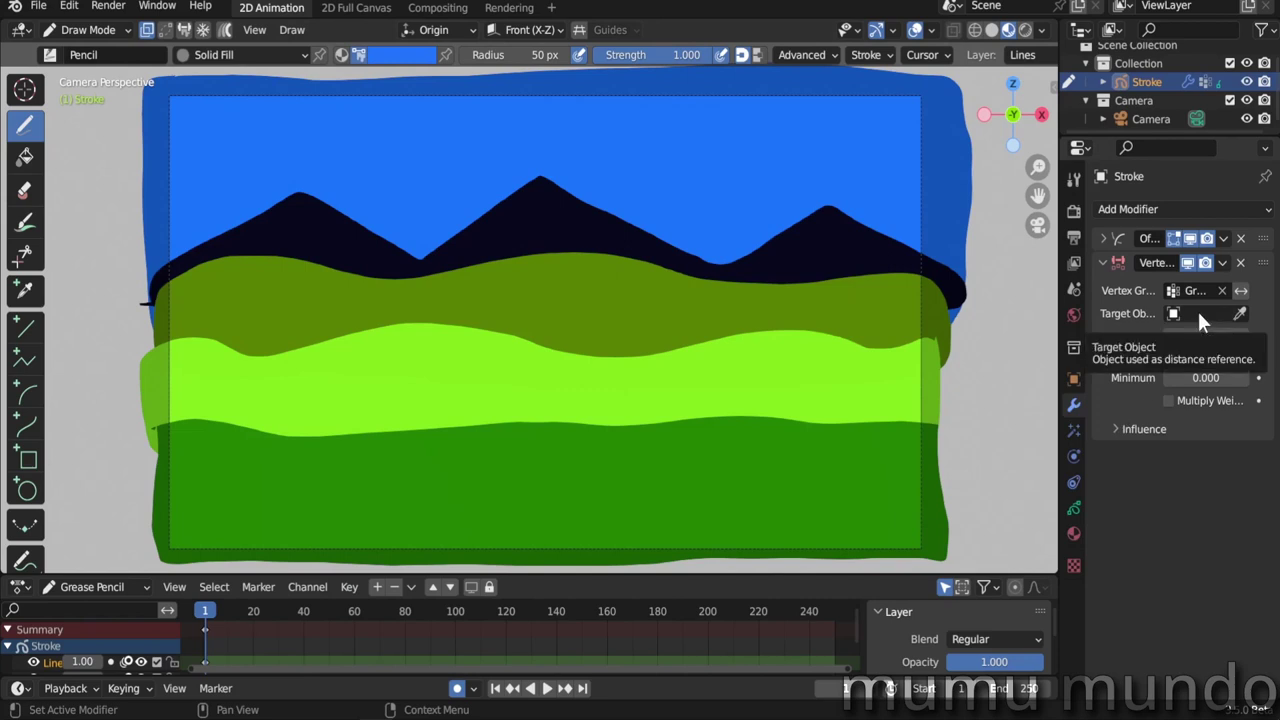
pyautogui.click(1200, 313)
pyautogui.click(1135, 342)
# Add a Tint modifier limited to the vertex group Group
pyautogui.click(1142, 209)
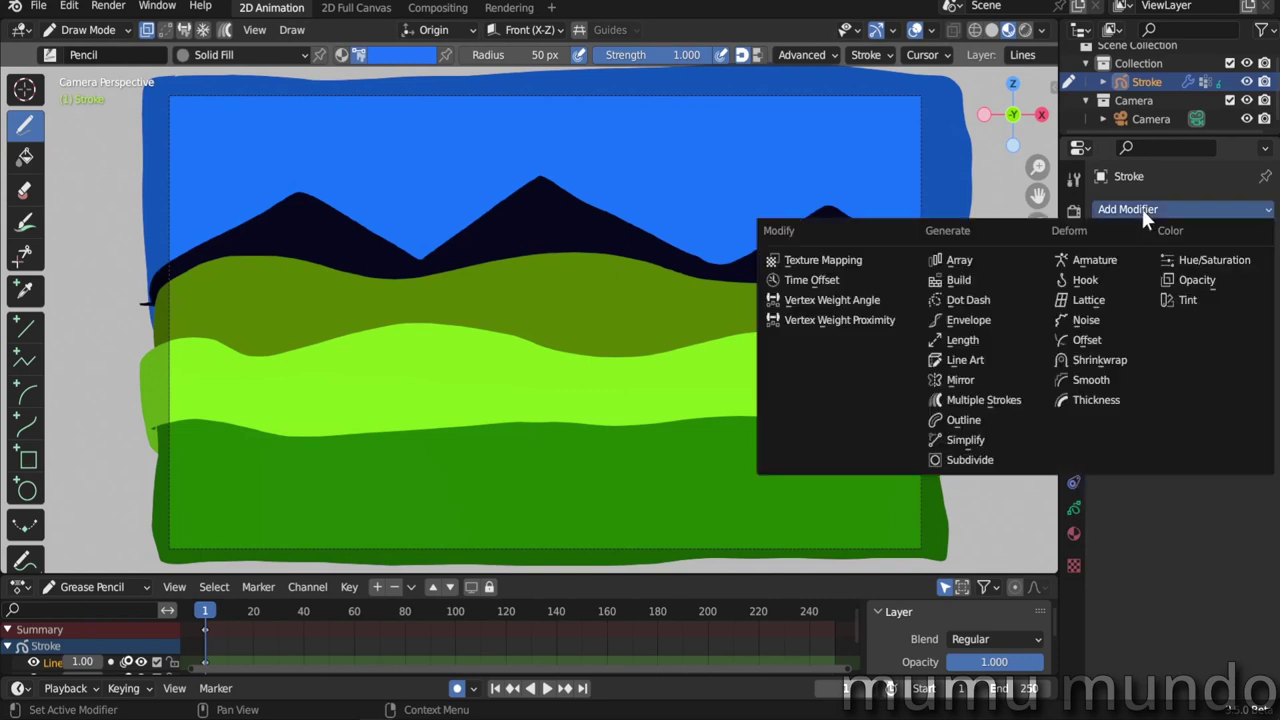
pyautogui.click(1190, 300)
pyautogui.click(1136, 608)
pyautogui.click(1190, 659)
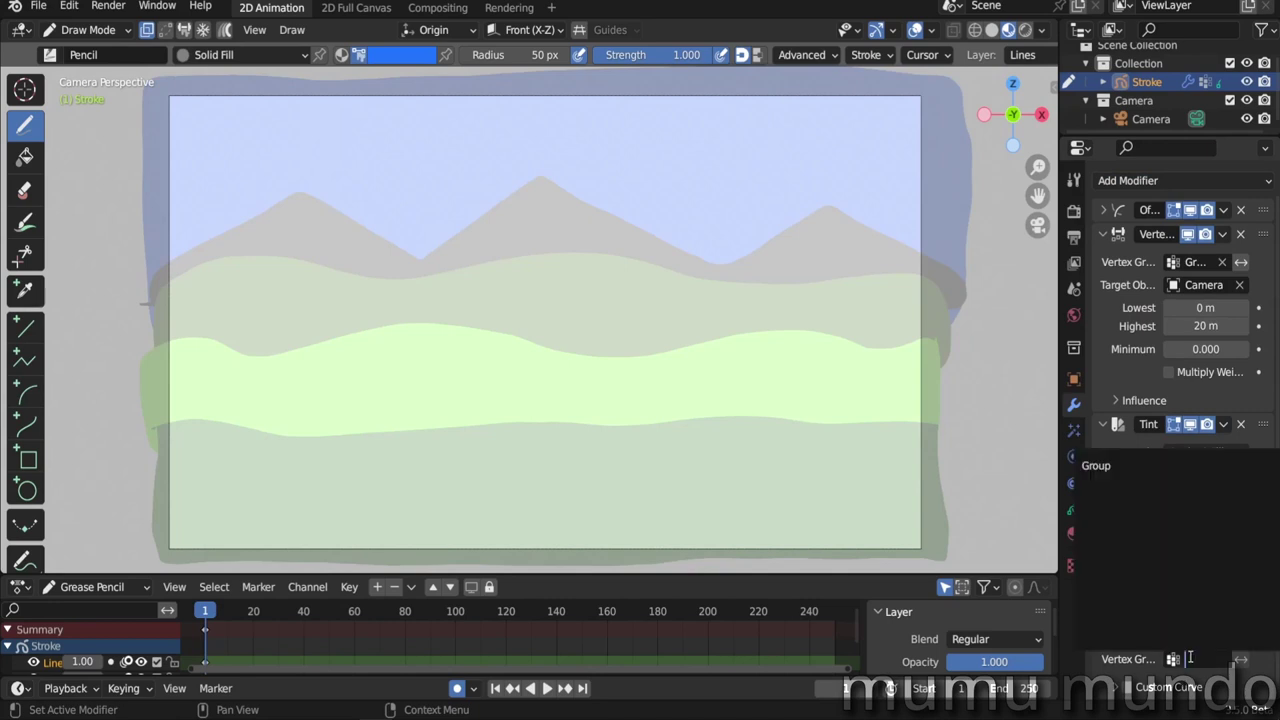
pyautogui.click(1134, 466)
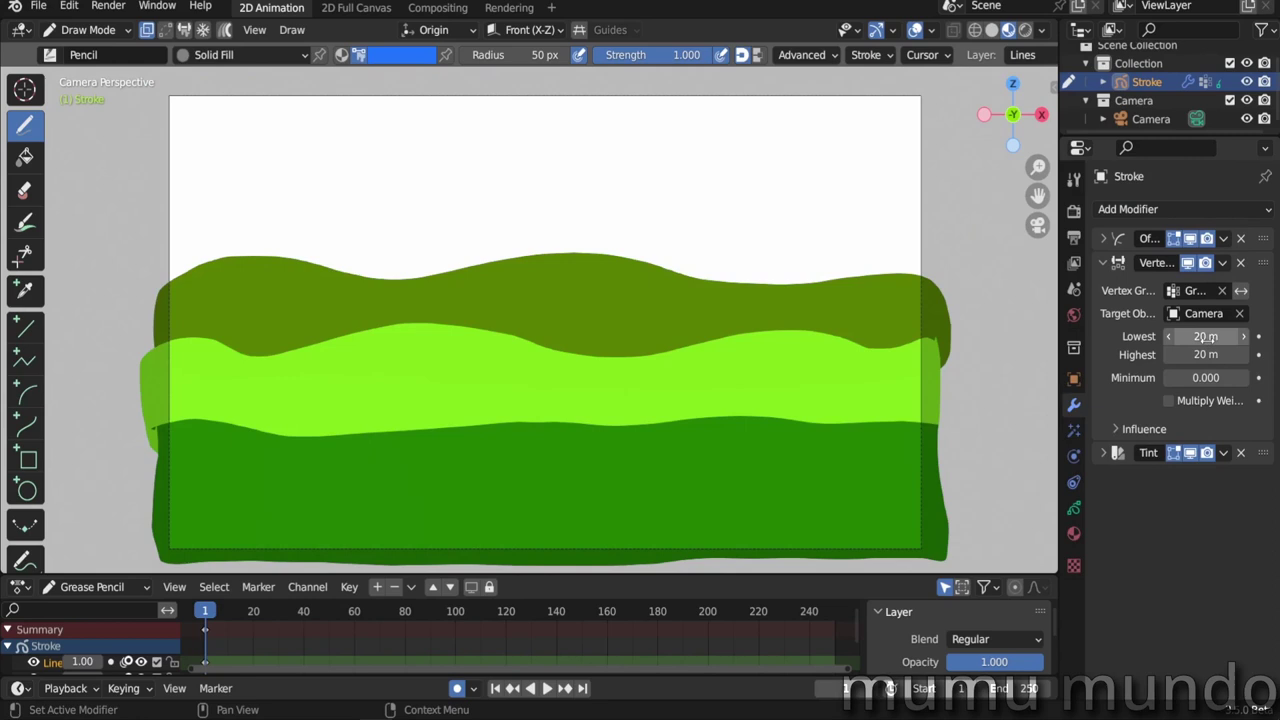
# Set the proximity fade distances to Lowest 15 m and Highest 50 m
pyautogui.click(1207, 337)
pyautogui.write('10')
pyautogui.press('Return')
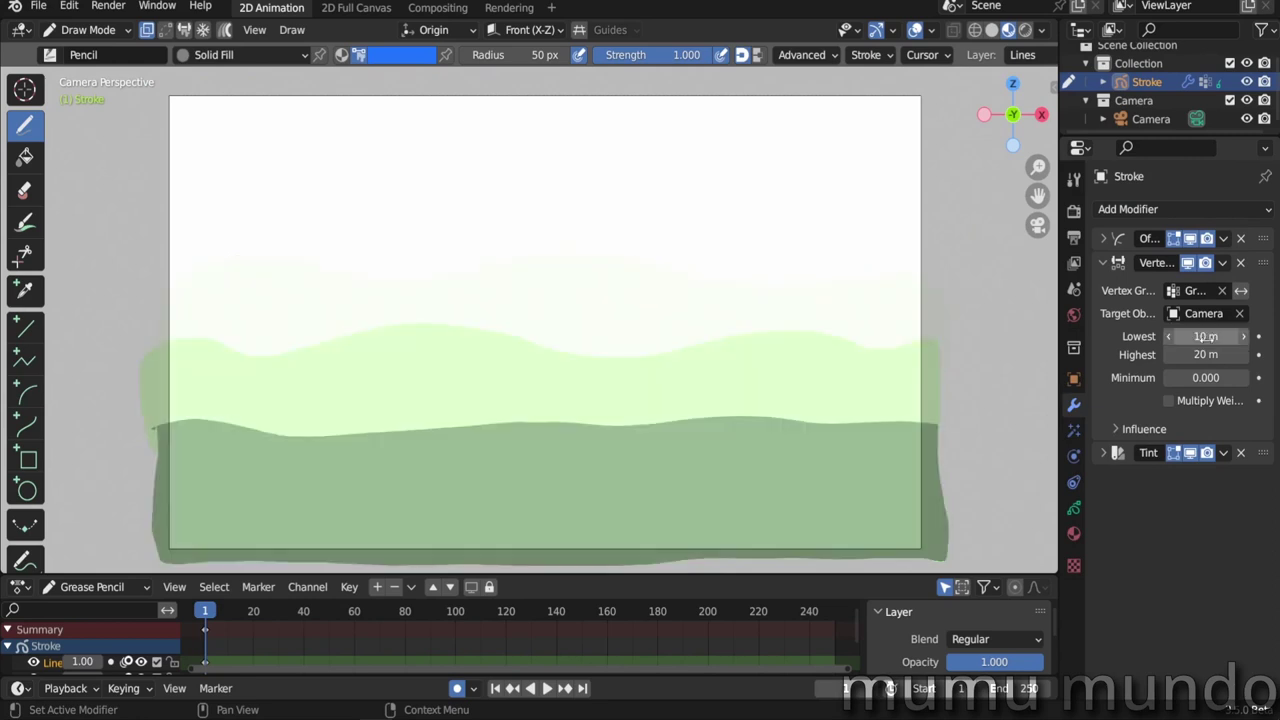
pyautogui.click(1207, 337)
pyautogui.write('15')
pyautogui.press('Return')
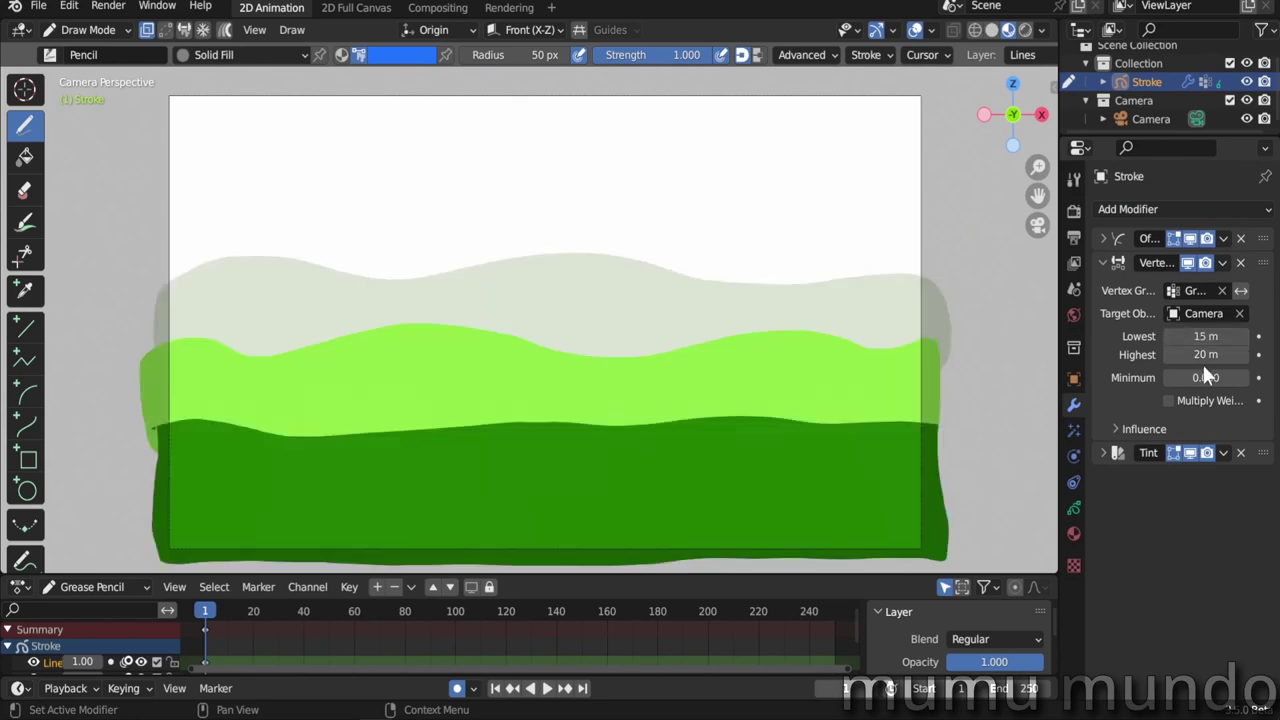
pyautogui.click(1207, 355)
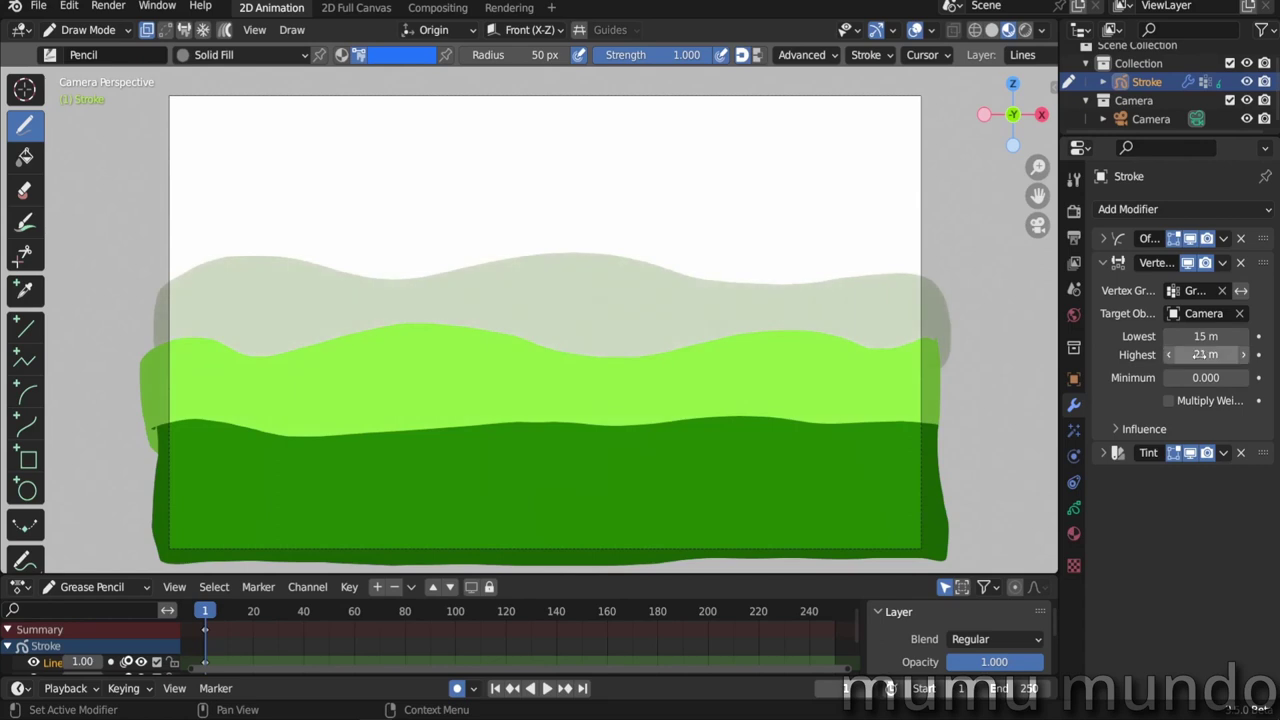
pyautogui.write('50')
pyautogui.press('Return')
# Give the Tint modifier a pale blue fog colour
pyautogui.click(1103, 453)
pyautogui.click(1140, 577)
pyautogui.scroll(-1, 1172, 572)
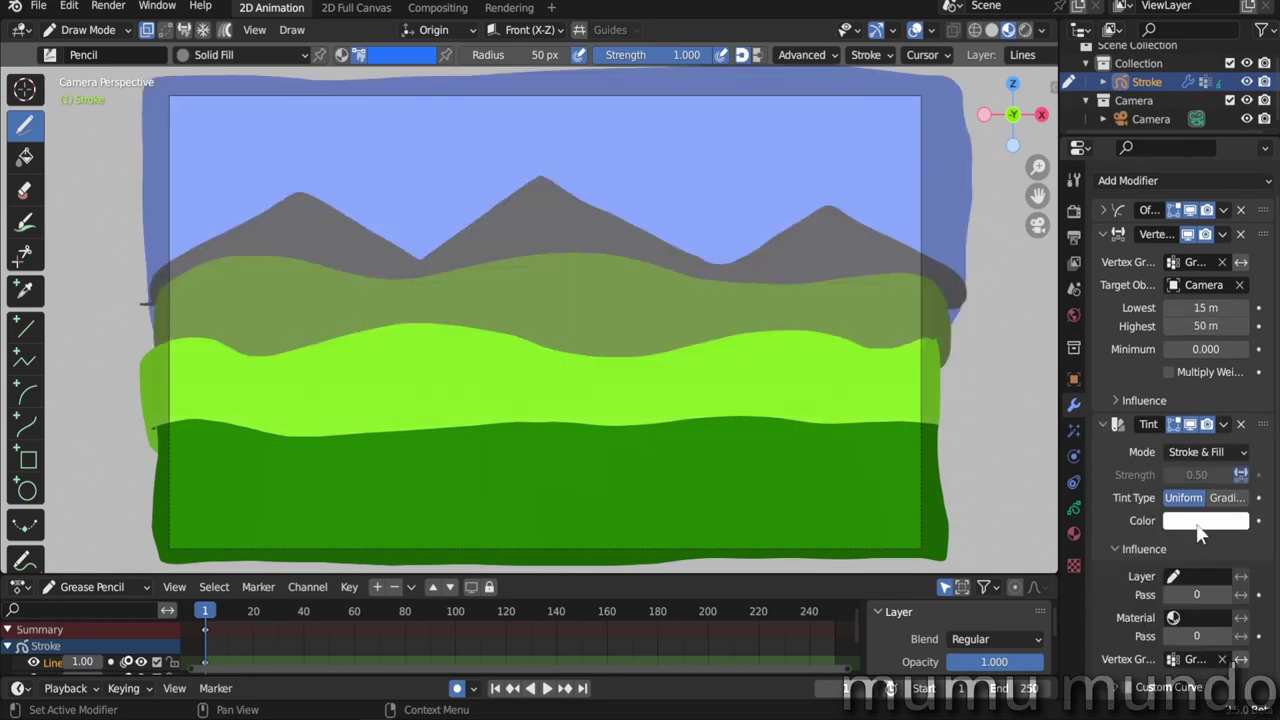
pyautogui.click(1200, 533)
pyautogui.moveTo(1155, 380)
pyautogui.mouseDown()
pyautogui.moveTo(1160, 352)
pyautogui.moveTo(1147, 348)
pyautogui.moveTo(1151, 362)
pyautogui.moveTo(1164, 308)
pyautogui.moveTo(1182, 314)
pyautogui.moveTo(1172, 311)
pyautogui.mouseUp()
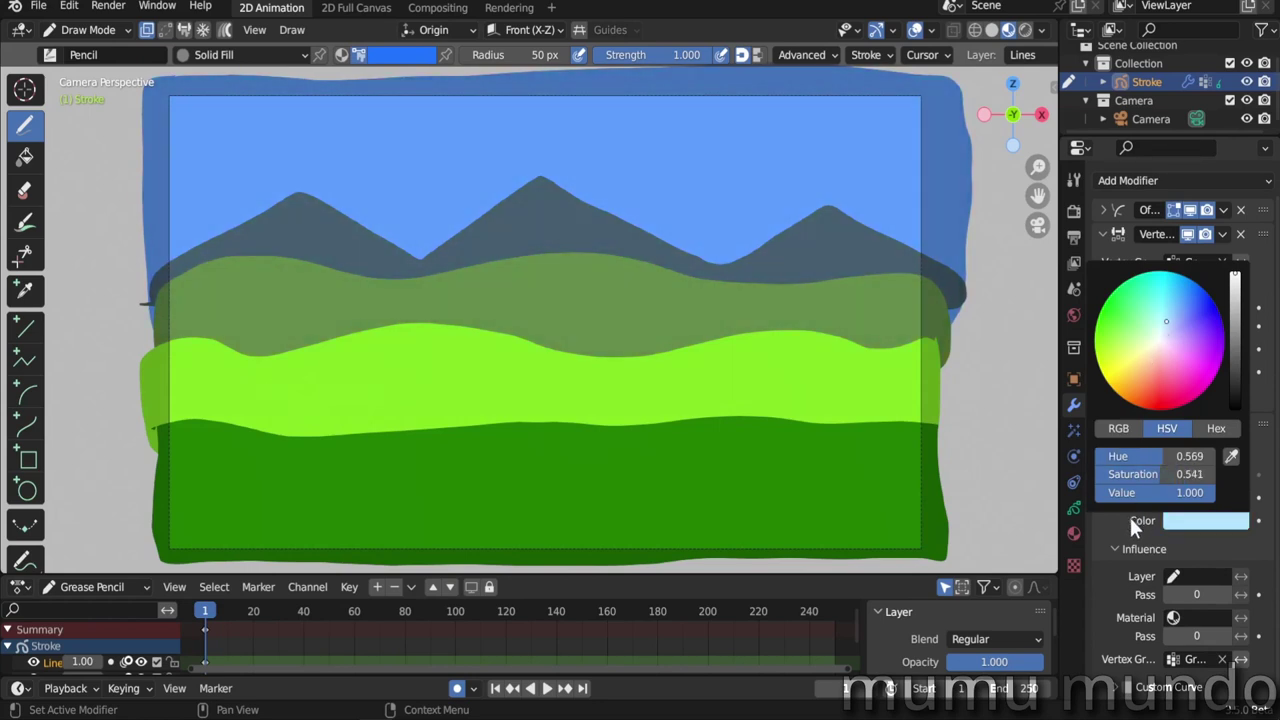
# In Object Mode, move the Camera along Y to -11.325 m and orbit to view the layers
pyautogui.click(1128, 80)
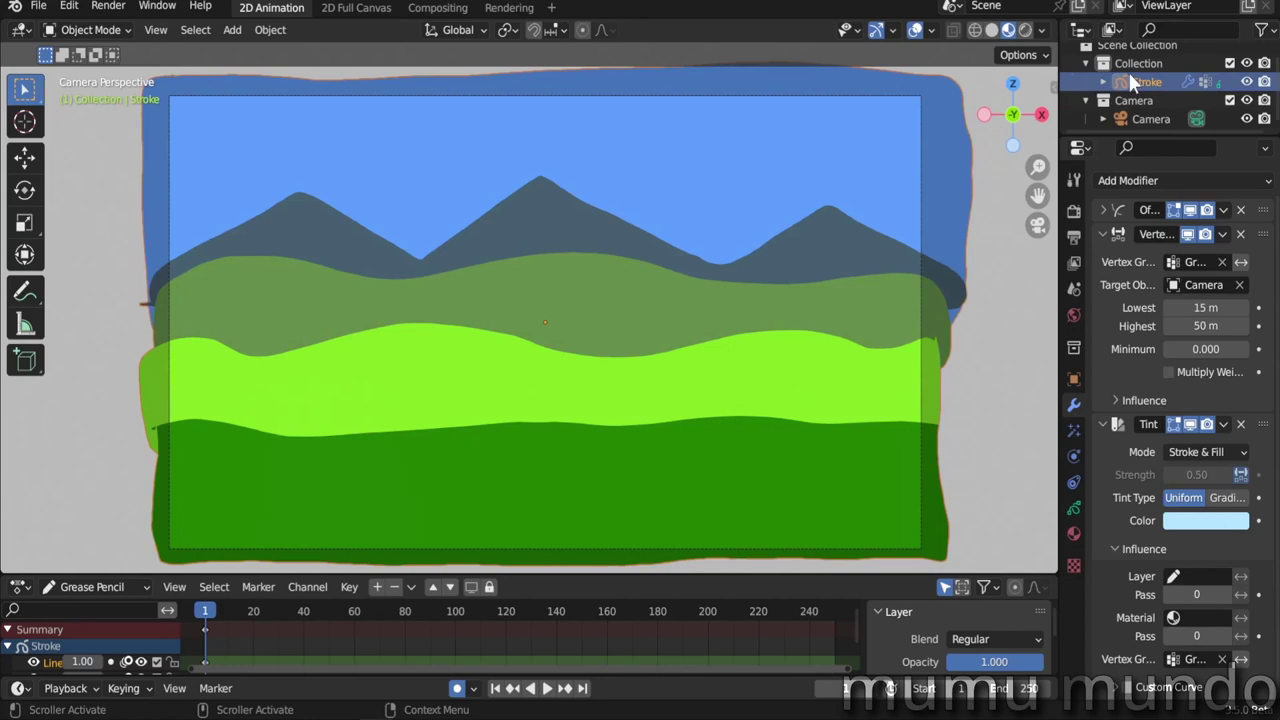
pyautogui.click(1148, 119)
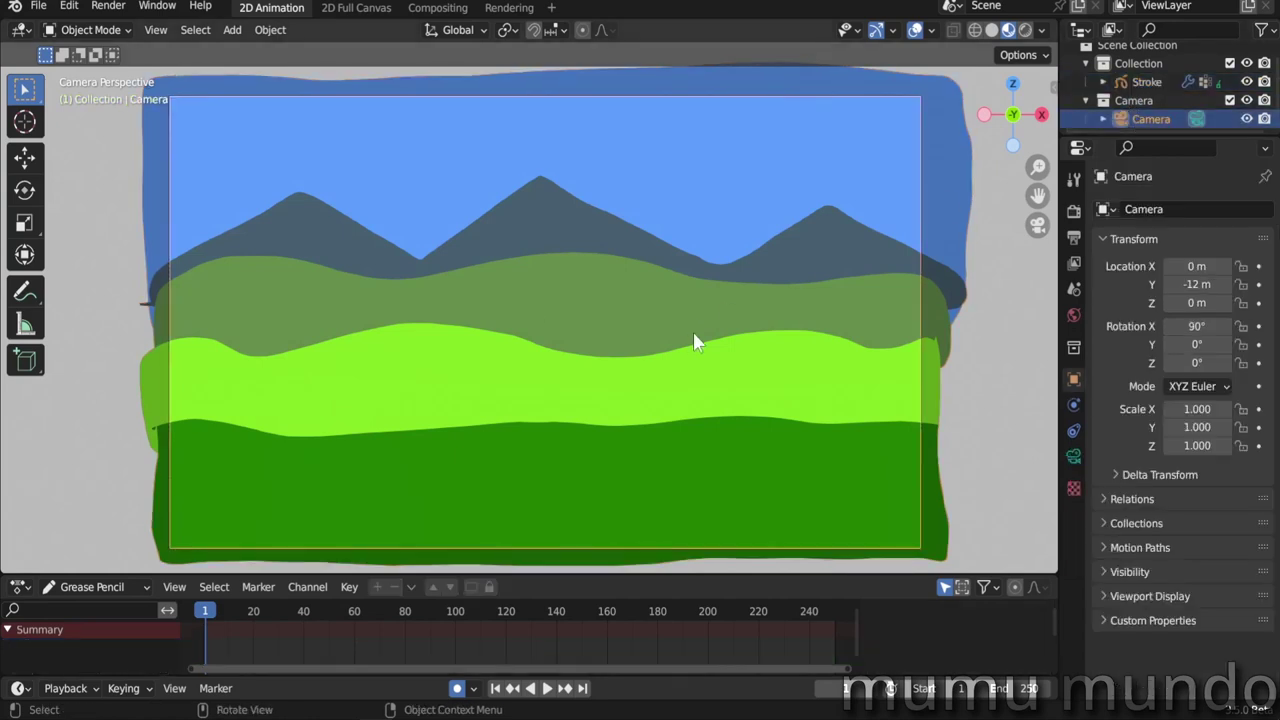
pyautogui.press('g')
pyautogui.press('y')
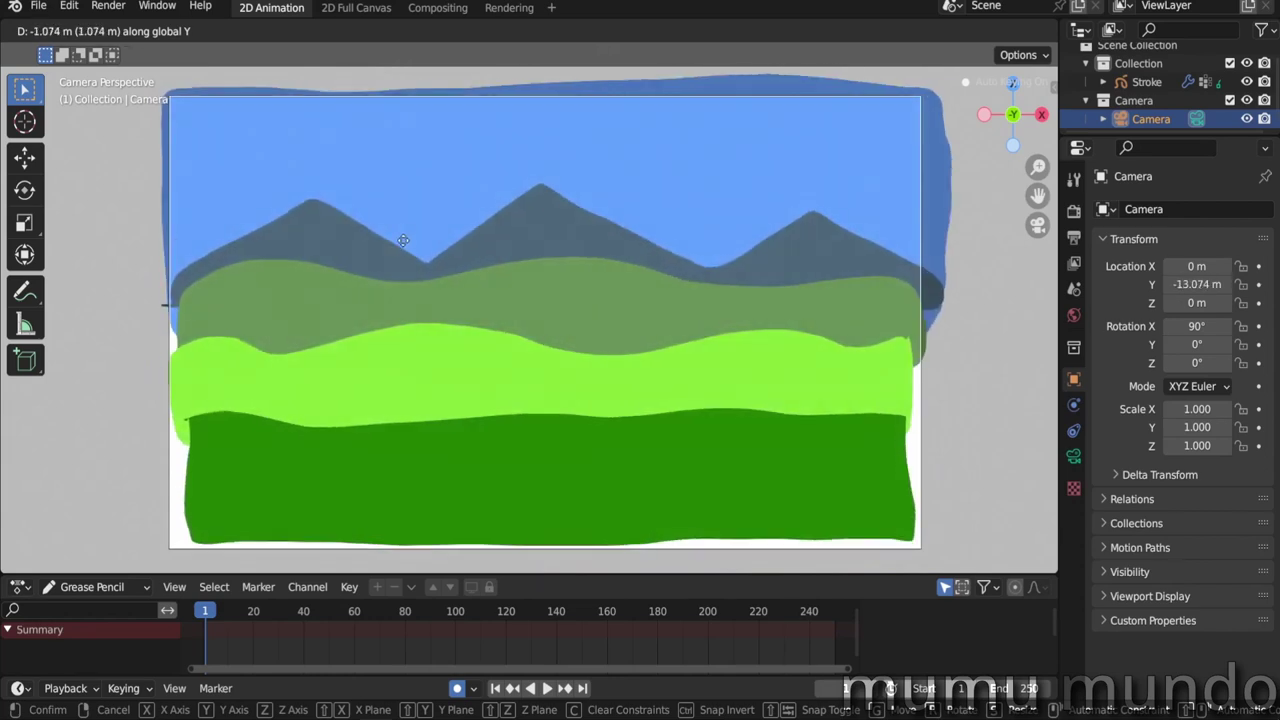
pyautogui.click(297, 418)
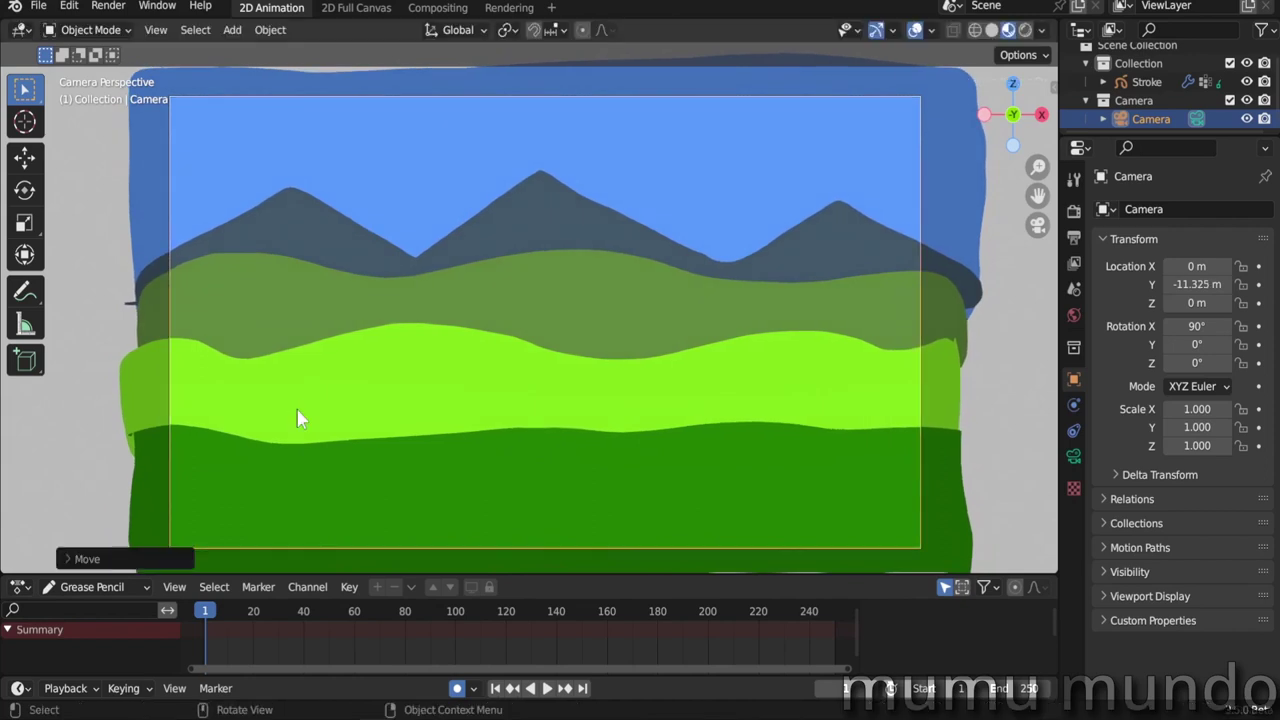
pyautogui.moveTo(697, 388)
pyautogui.mouseDown(button='middle')
pyautogui.moveTo(746, 406)
pyautogui.moveTo(569, 437)
pyautogui.moveTo(647, 441)
pyautogui.mouseUp(button='middle')
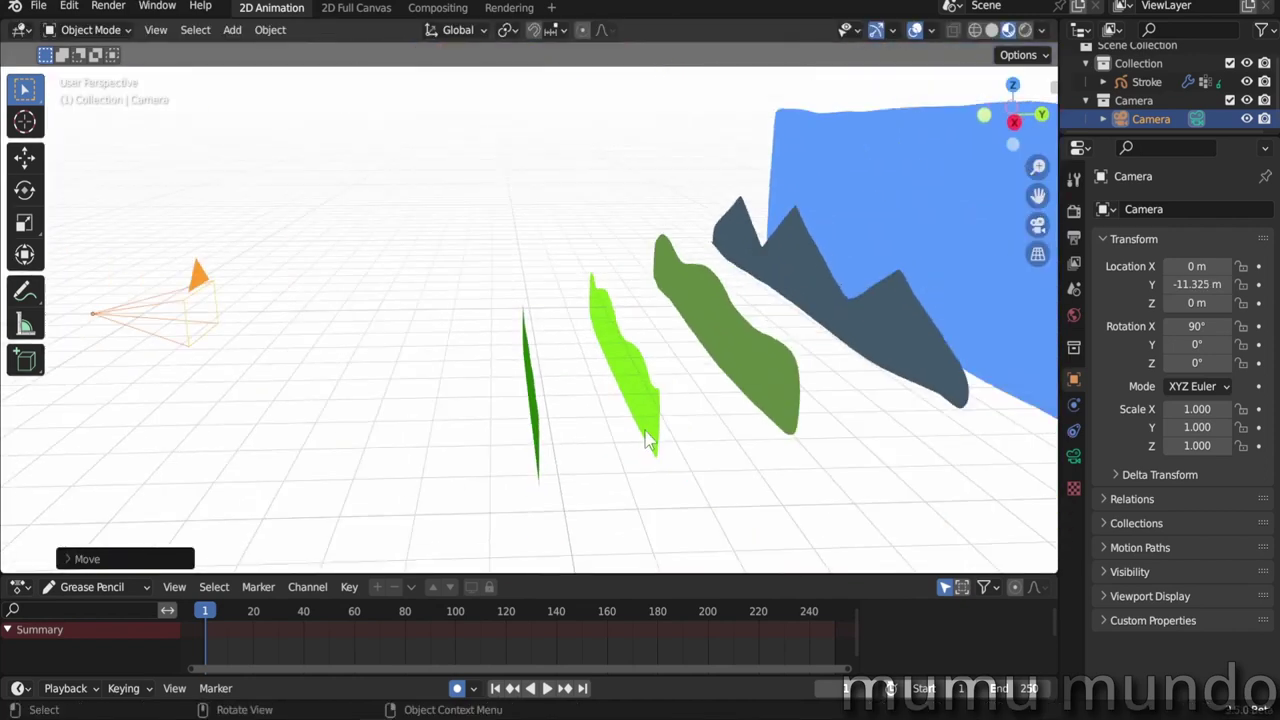
pyautogui.moveTo(838, 434)
pyautogui.mouseDown(button='middle')
pyautogui.moveTo(600, 457)
pyautogui.moveTo(531, 486)
pyautogui.moveTo(600, 470)
pyautogui.moveTo(560, 500)
pyautogui.mouseUp(button='middle')
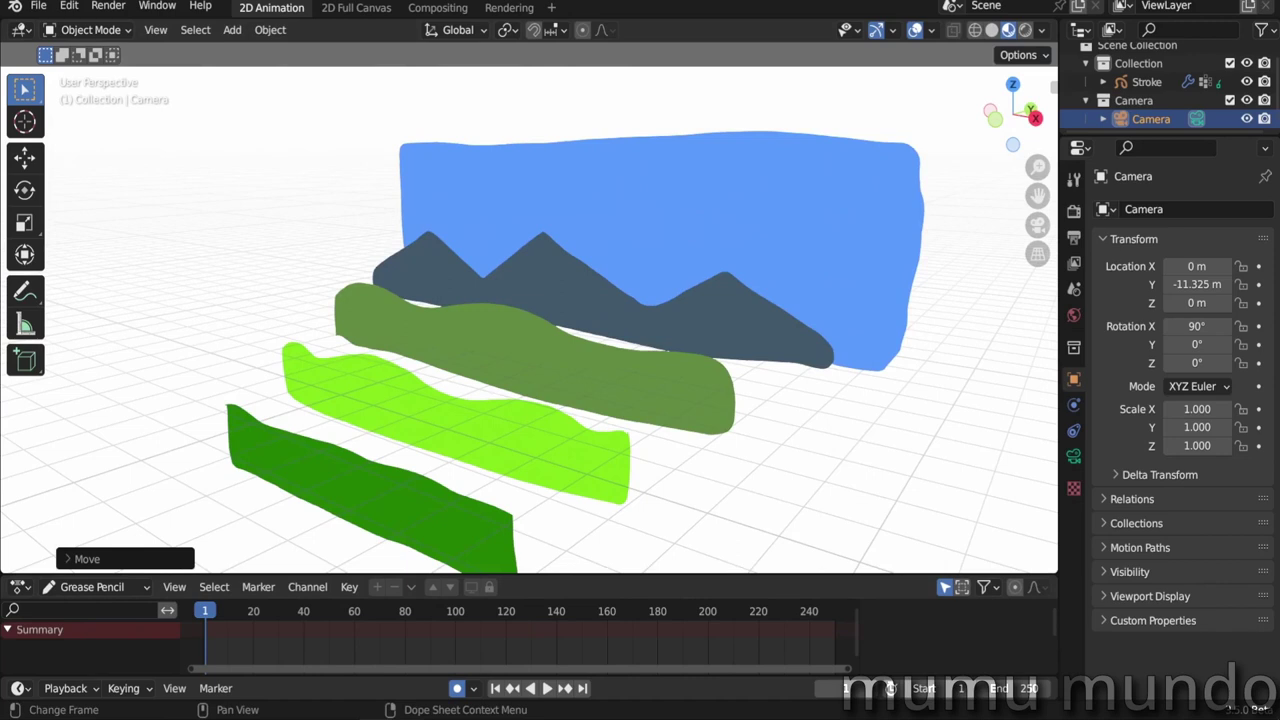